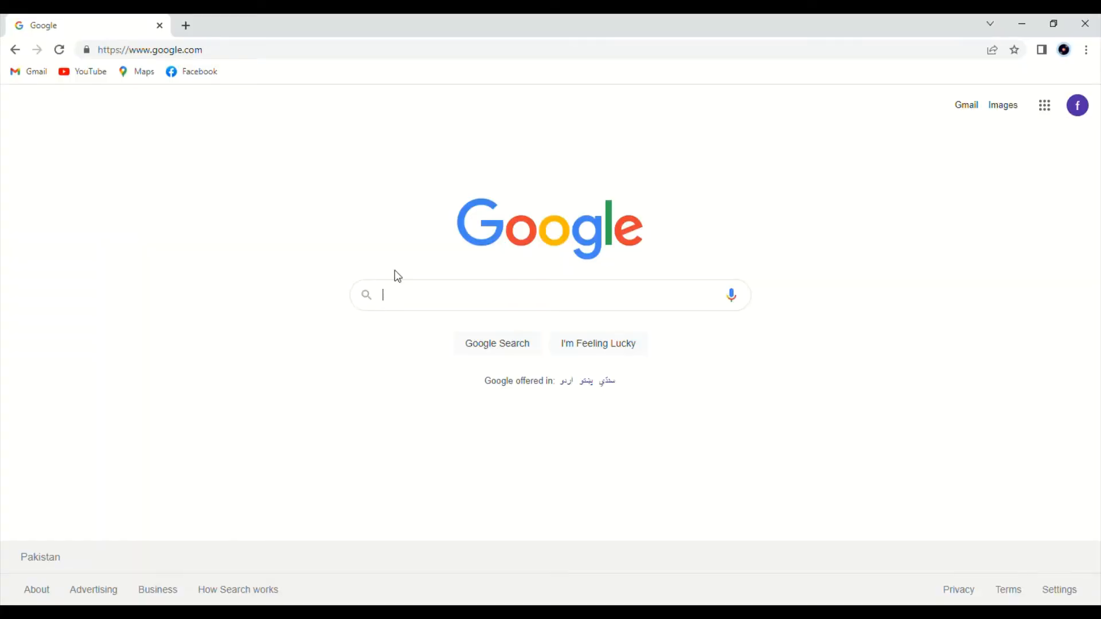
Search Google for canva.
{"action": "left_click", "coordinate": [424, 310]}
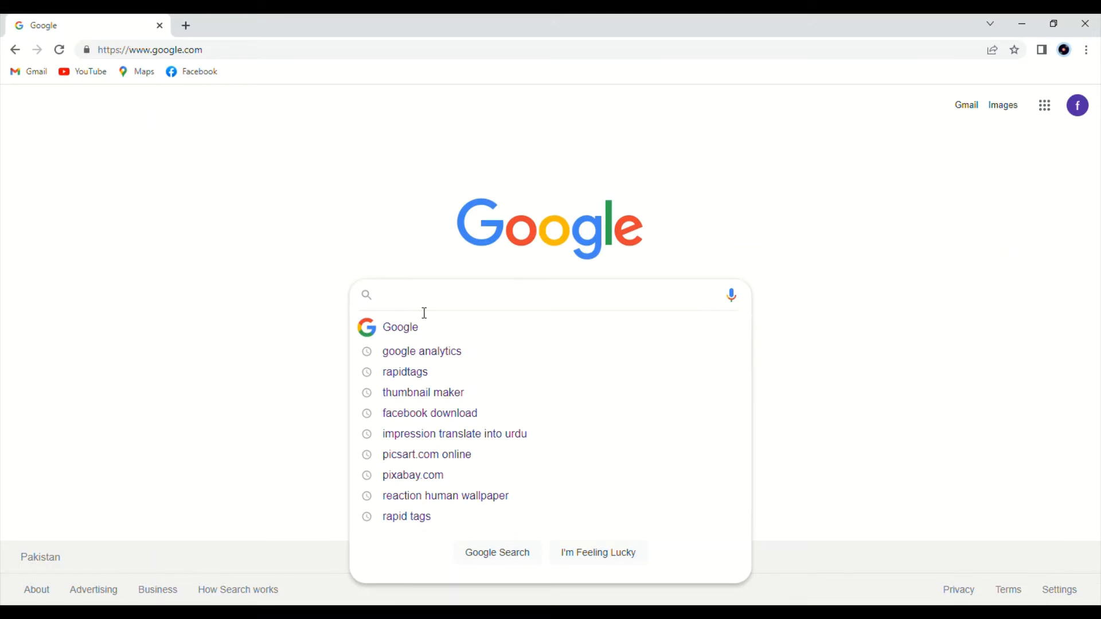
{"action": "type", "text": "canva"}
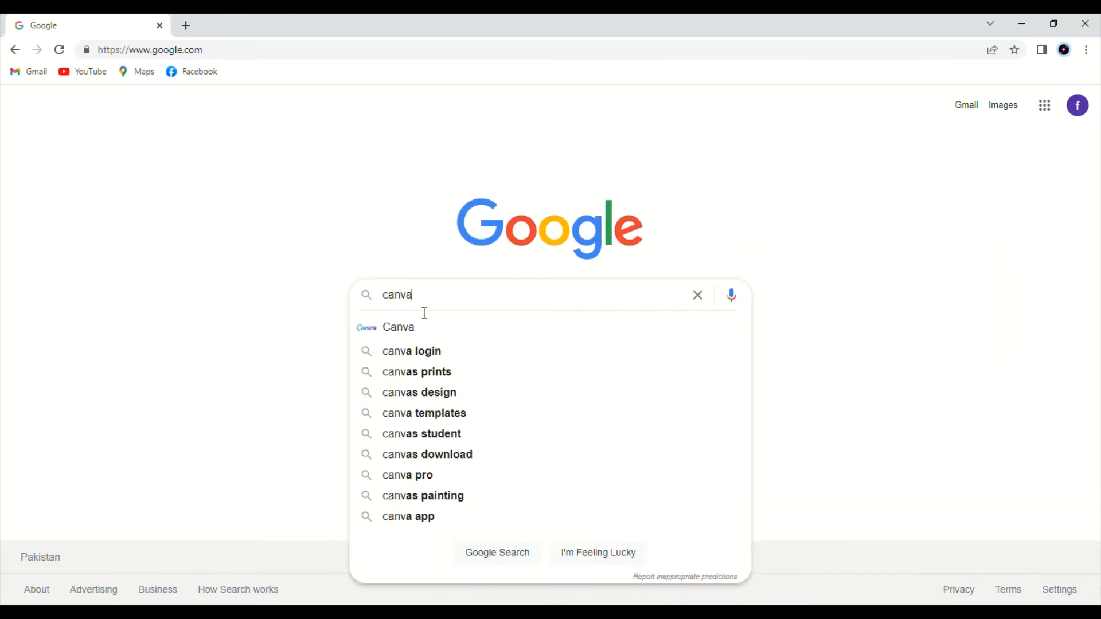
{"action": "key", "text": "Return"}
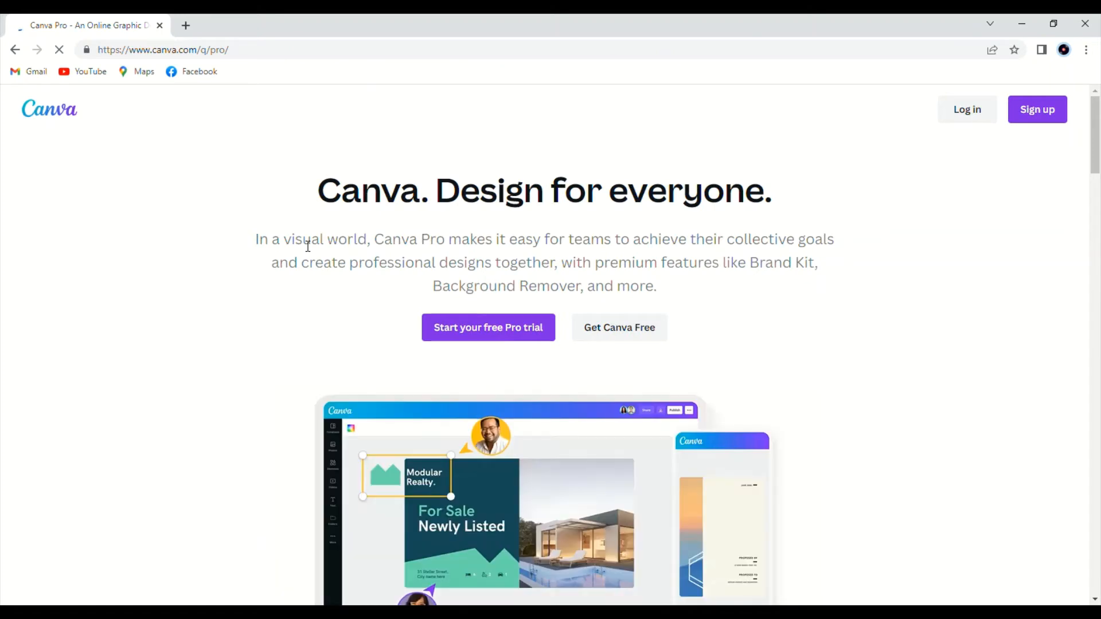
Open Canva for free and create a blank YouTube Thumbnail design from the suggested design types.
{"action": "left_click", "coordinate": [626, 330]}
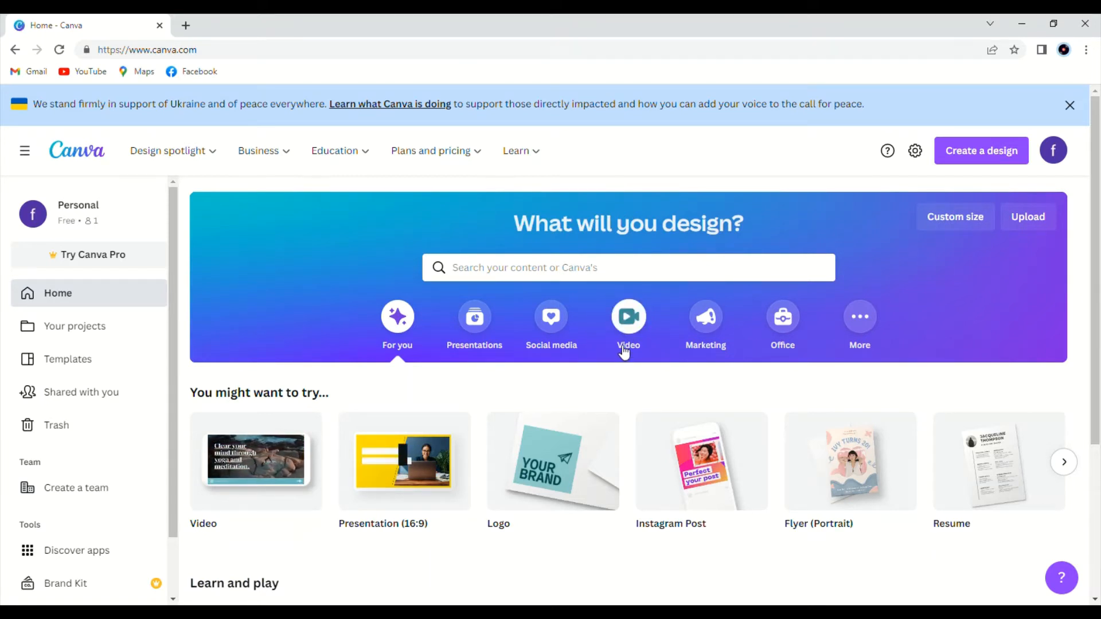
{"action": "left_click", "coordinate": [1064, 464]}
{"action": "left_click", "coordinate": [1064, 464]}
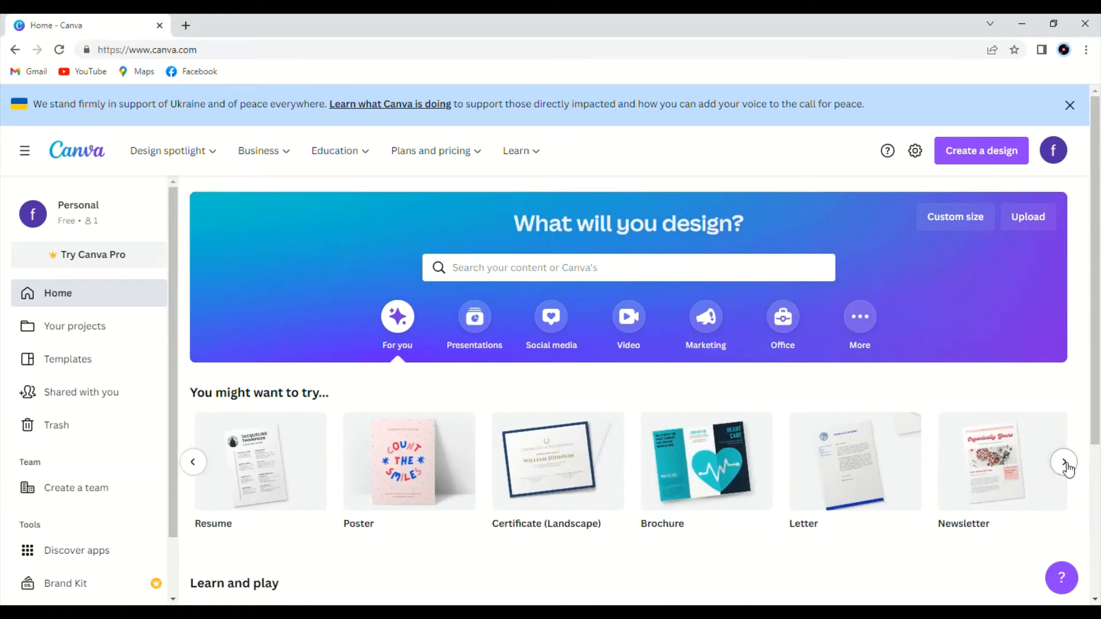
{"action": "left_click", "coordinate": [1063, 463]}
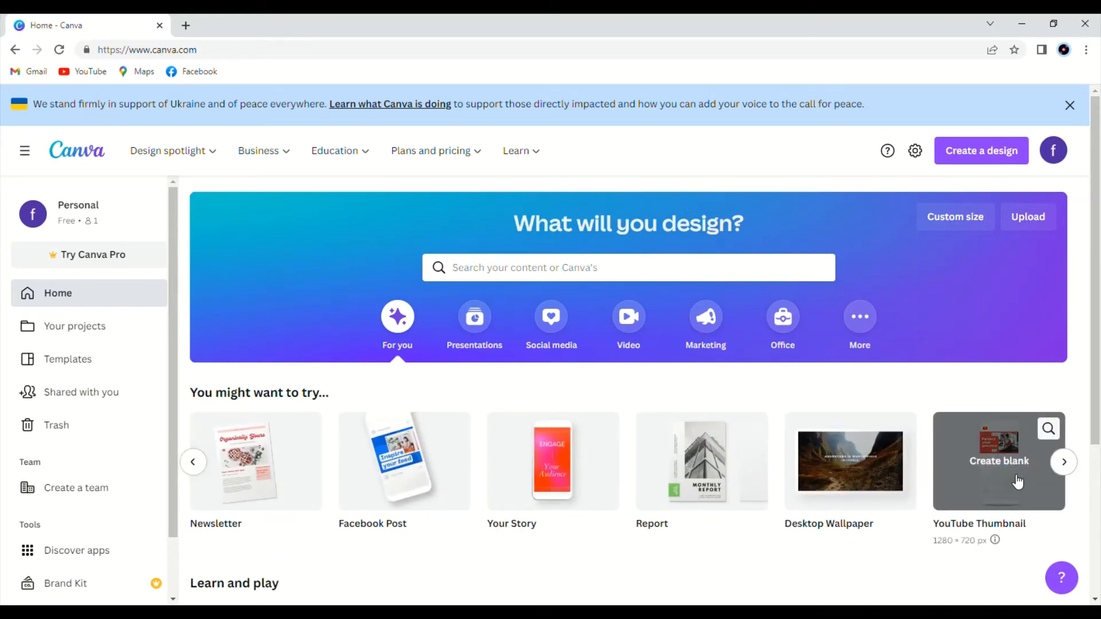
{"action": "left_click", "coordinate": [1011, 480]}
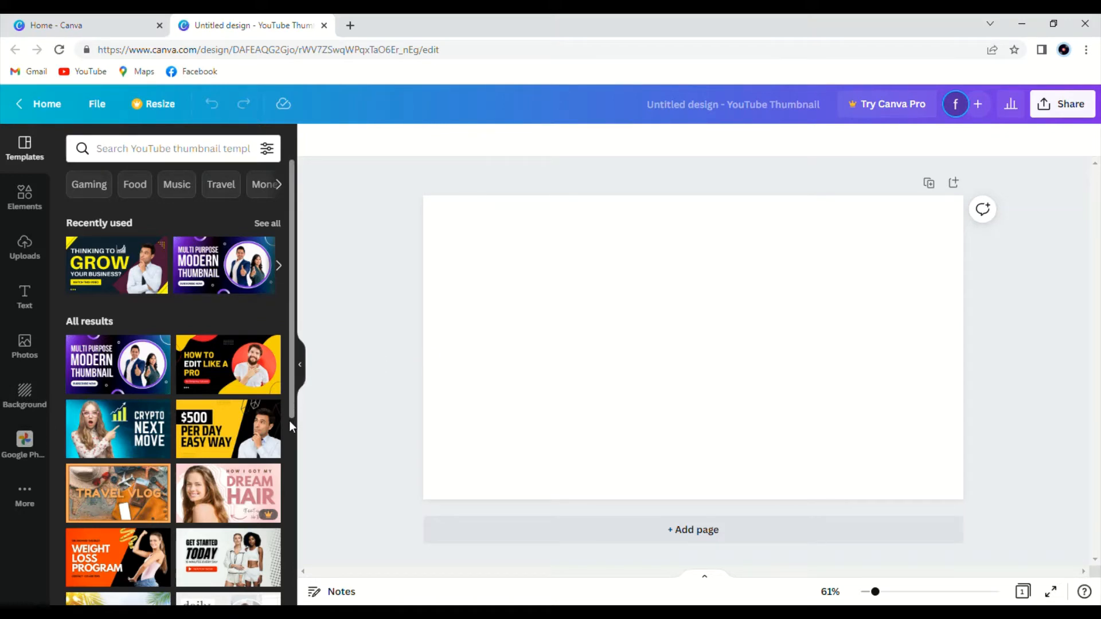
Apply the "5 Best Design Tools" YouTube thumbnail template to the blank design.
{"action": "scroll", "coordinate": [289, 420], "scroll_direction": "down", "scroll_amount": 5}
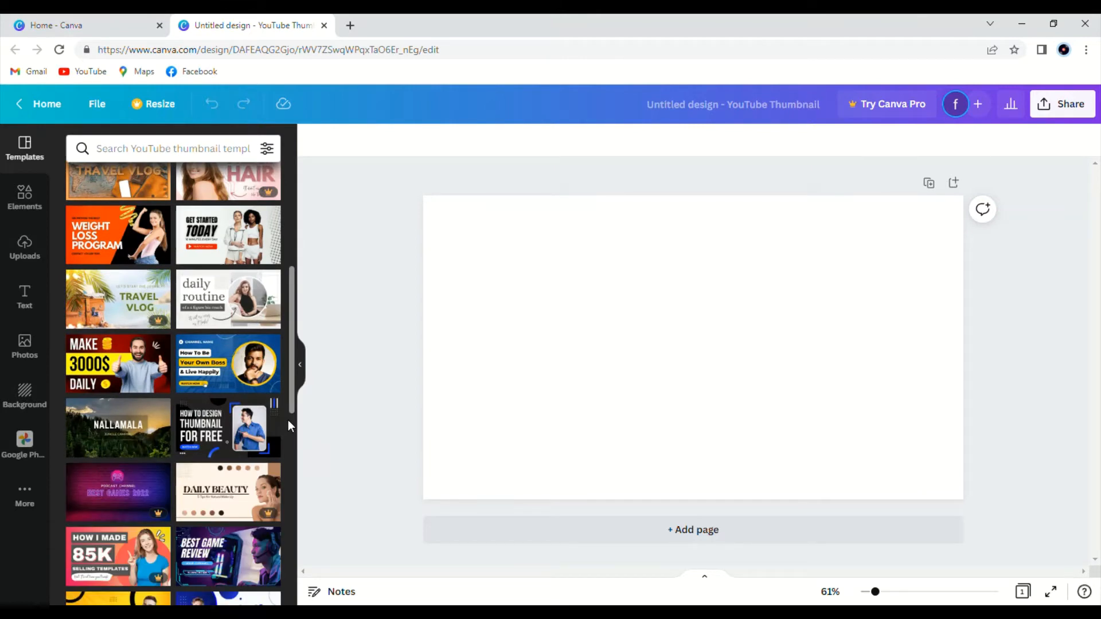
{"action": "scroll", "coordinate": [290, 424], "scroll_direction": "down", "scroll_amount": 6}
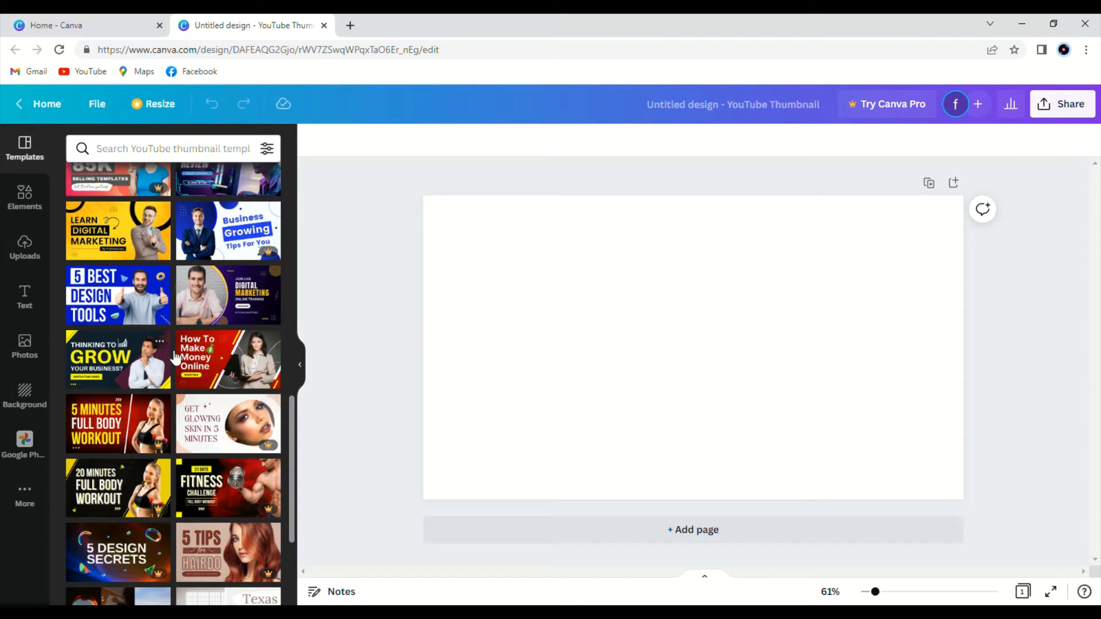
{"action": "left_click", "coordinate": [148, 303]}
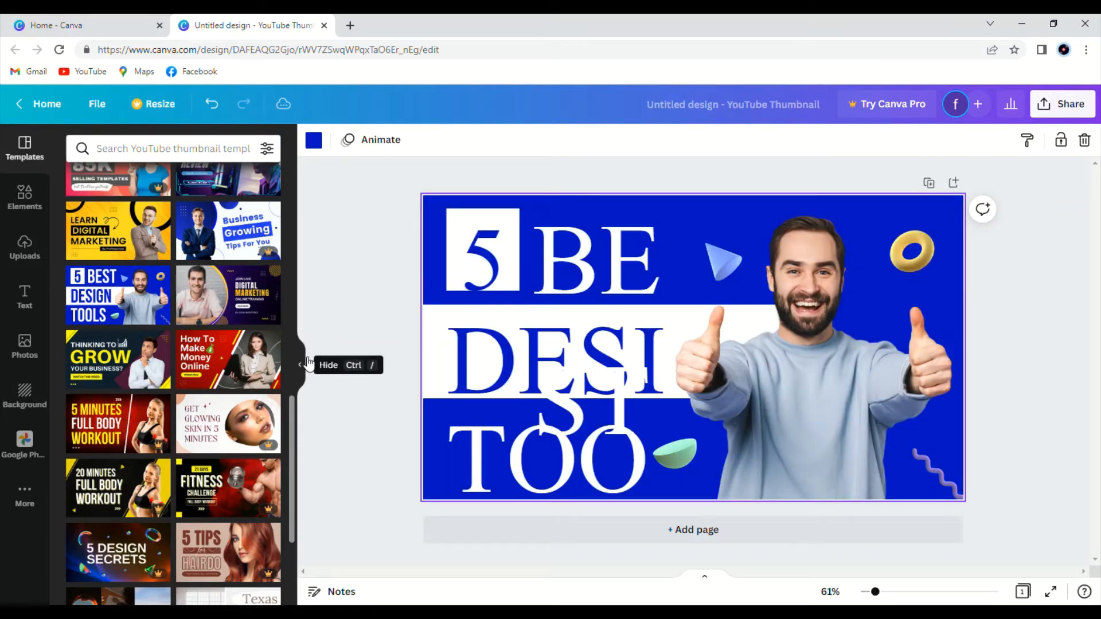
Delete the "5" and "BEST" text elements from the template.
{"action": "left_click", "coordinate": [309, 365]}
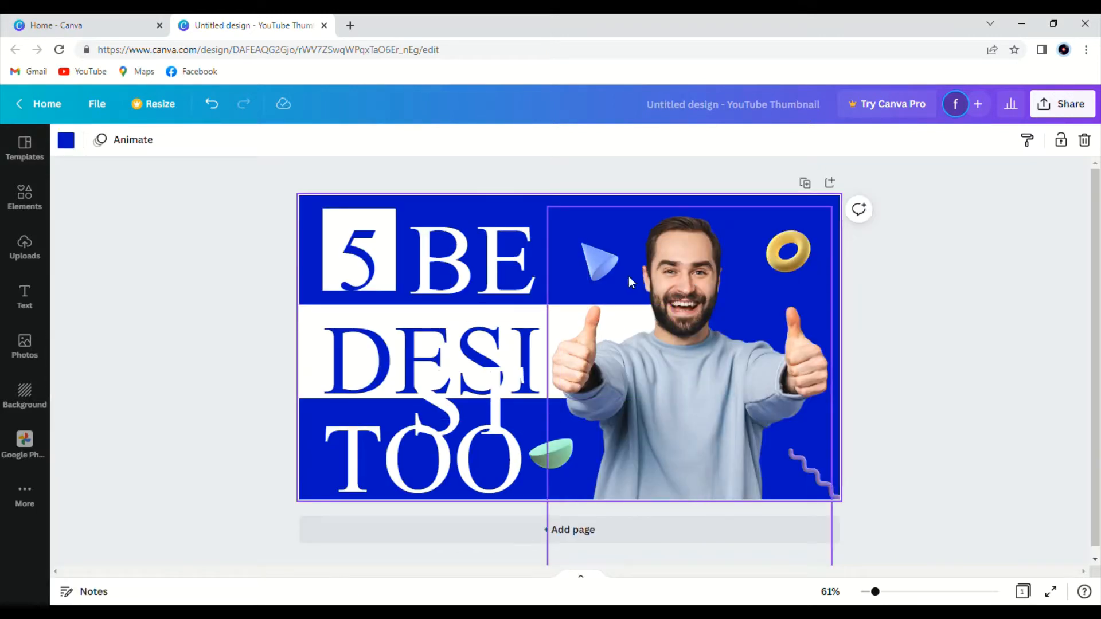
{"action": "left_click", "coordinate": [366, 270]}
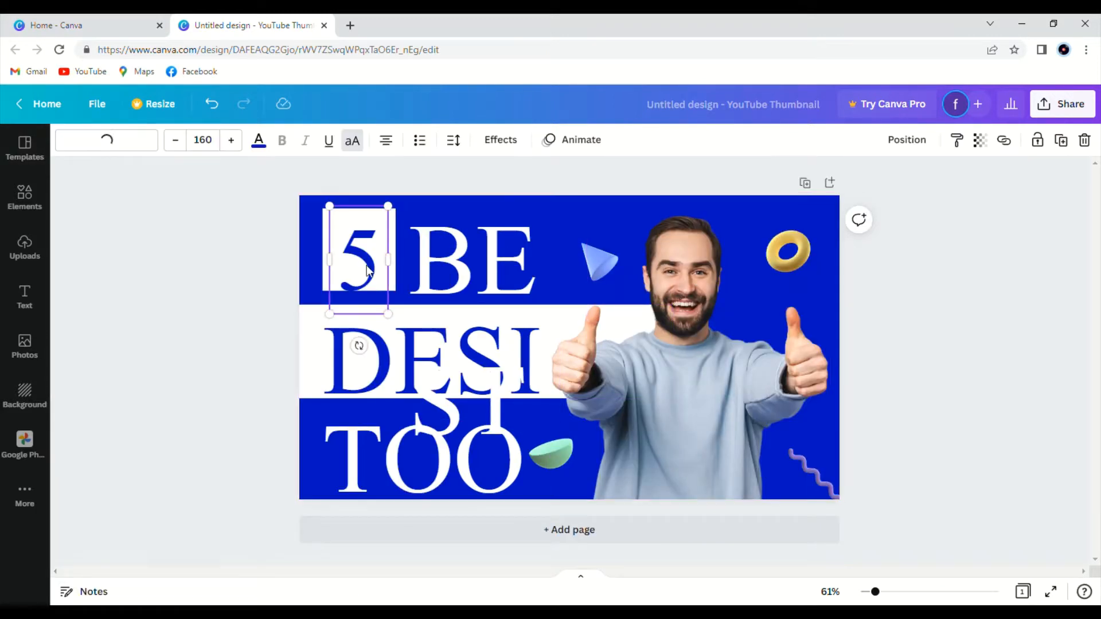
{"action": "left_click", "coordinate": [1083, 140]}
{"action": "left_click", "coordinate": [450, 261]}
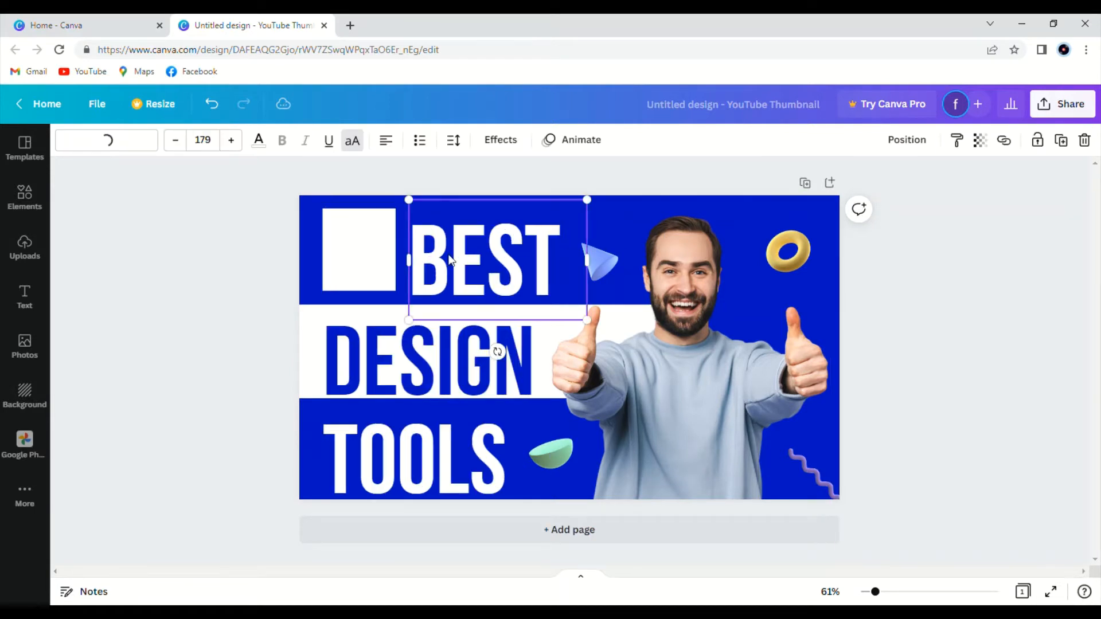
{"action": "left_click", "coordinate": [1089, 140]}
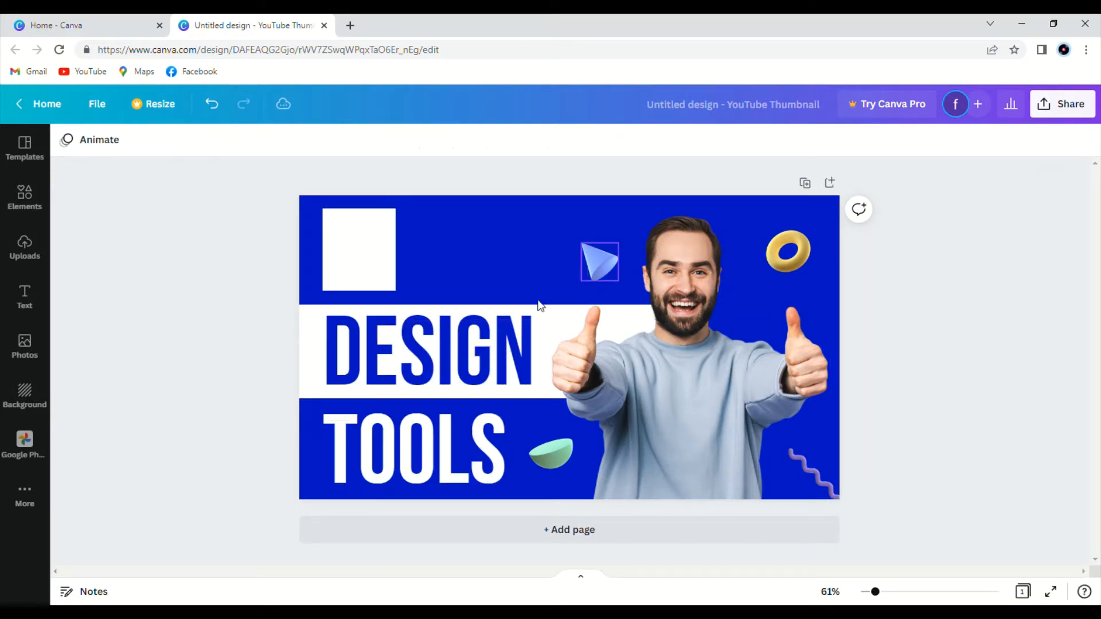
Delete the "DESIGN" and "TOOLS" text elements from the template.
{"action": "left_click", "coordinate": [395, 364]}
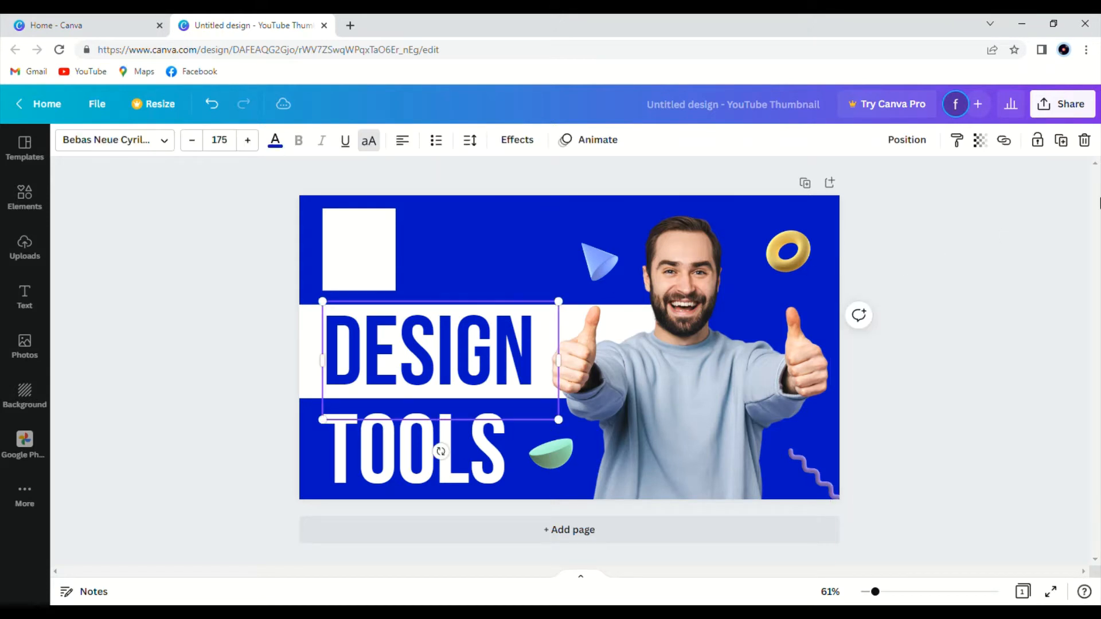
{"action": "left_click", "coordinate": [1084, 139]}
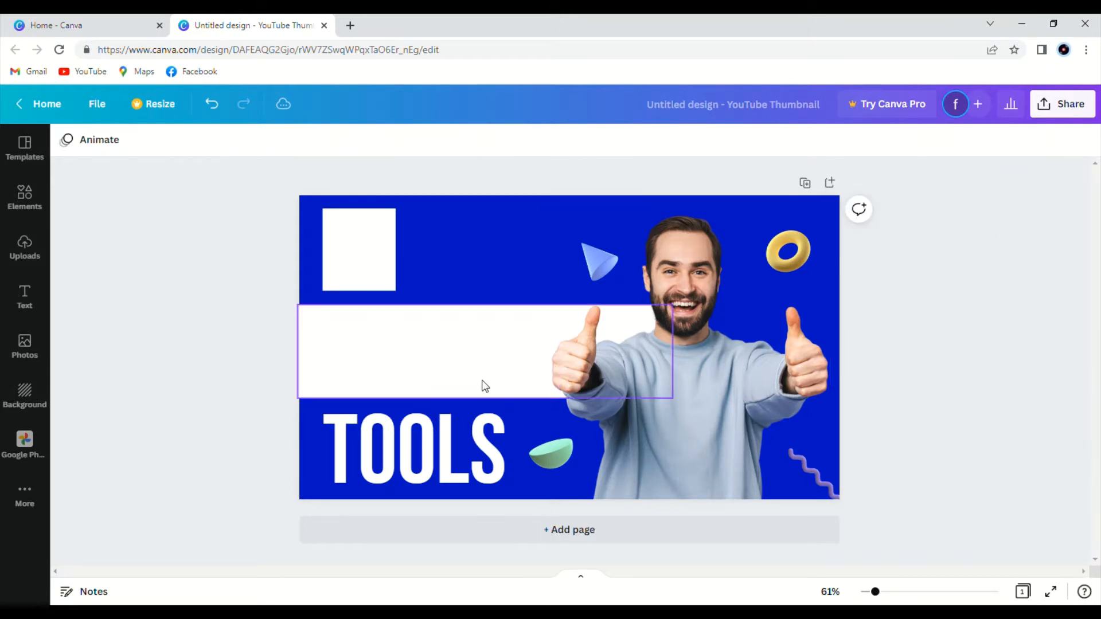
{"action": "left_click", "coordinate": [401, 454]}
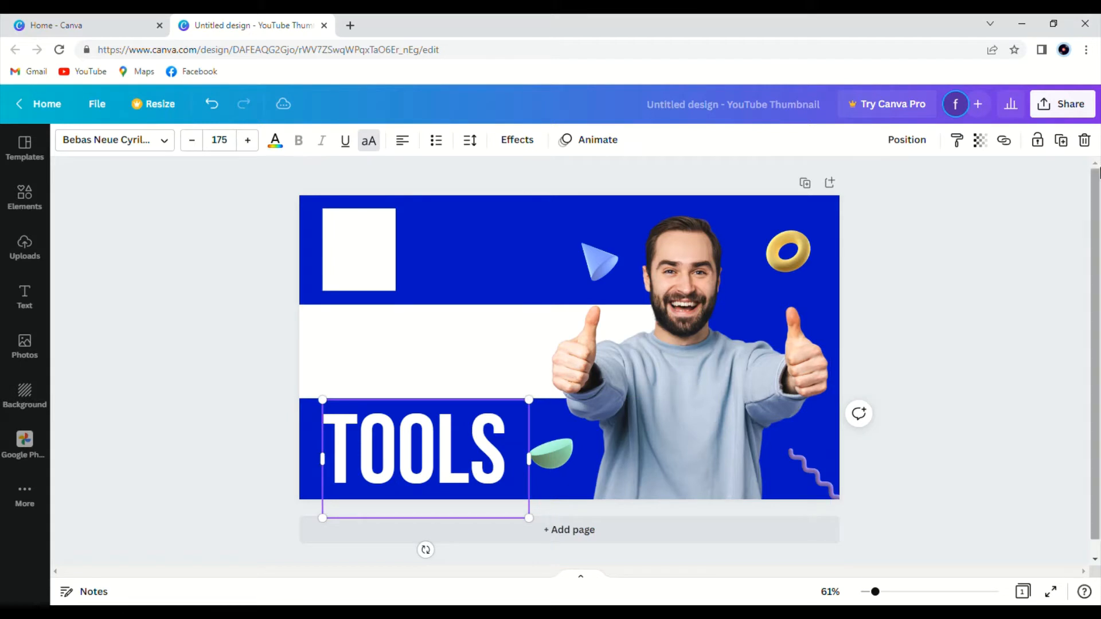
{"action": "left_click", "coordinate": [1083, 140]}
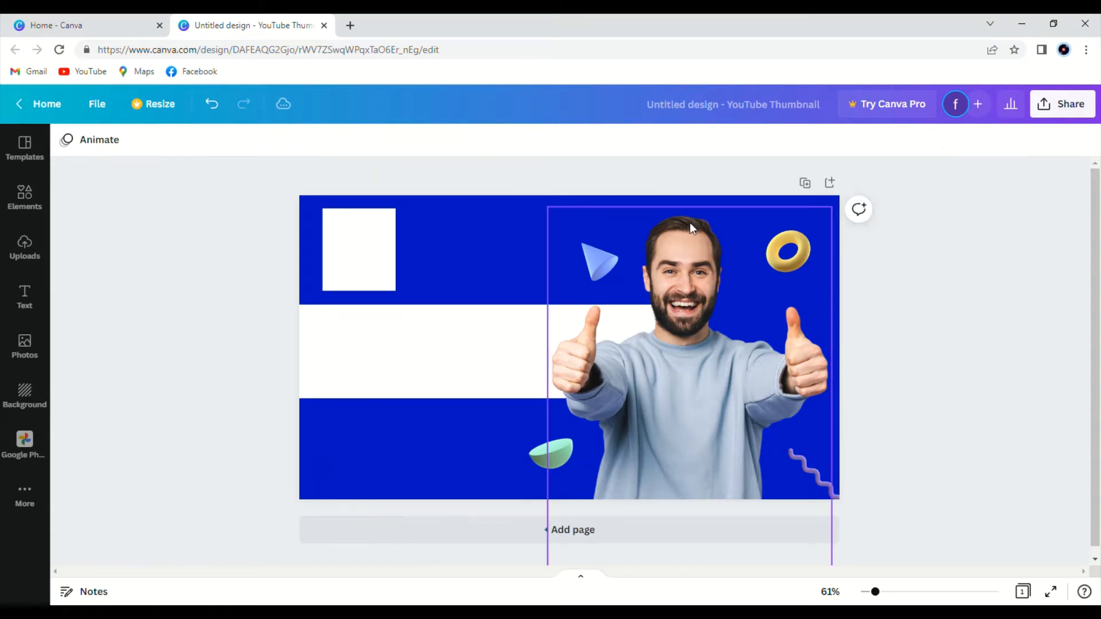
Remove the white square and the white horizontal band from the thumbnail.
{"action": "left_click", "coordinate": [377, 250]}
{"action": "left_click_drag", "start_coordinate": [377, 250], "coordinate": [1009, 230]}
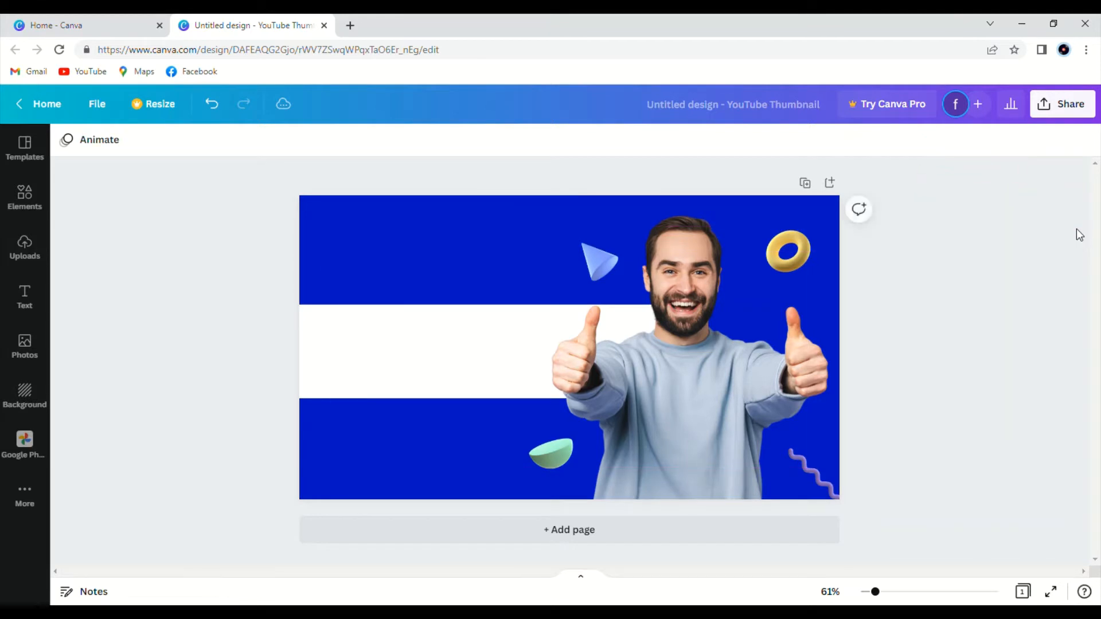
{"action": "left_click", "coordinate": [423, 384]}
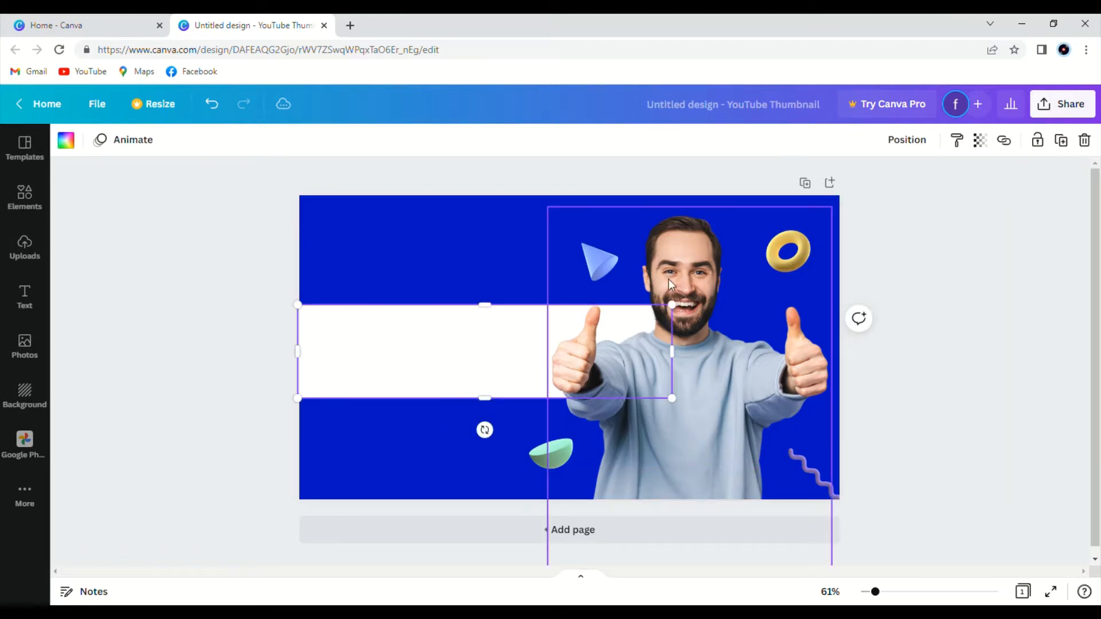
{"action": "left_click", "coordinate": [1084, 141]}
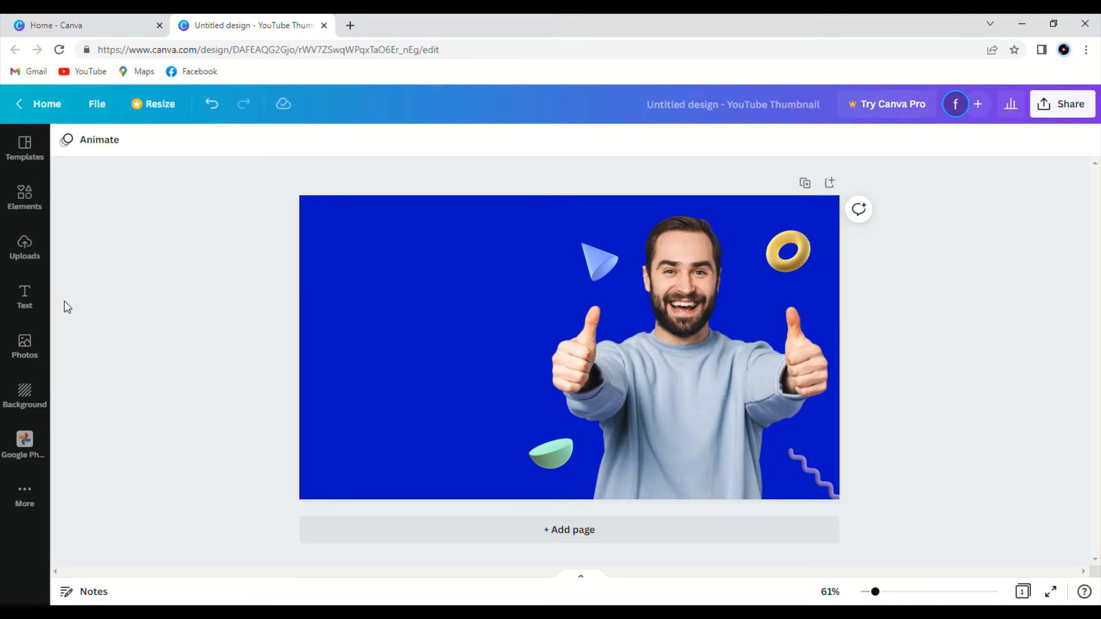
Add a body text box reading HOW TO and move it to the thumbnail's upper left area.
{"action": "left_click", "coordinate": [25, 290]}
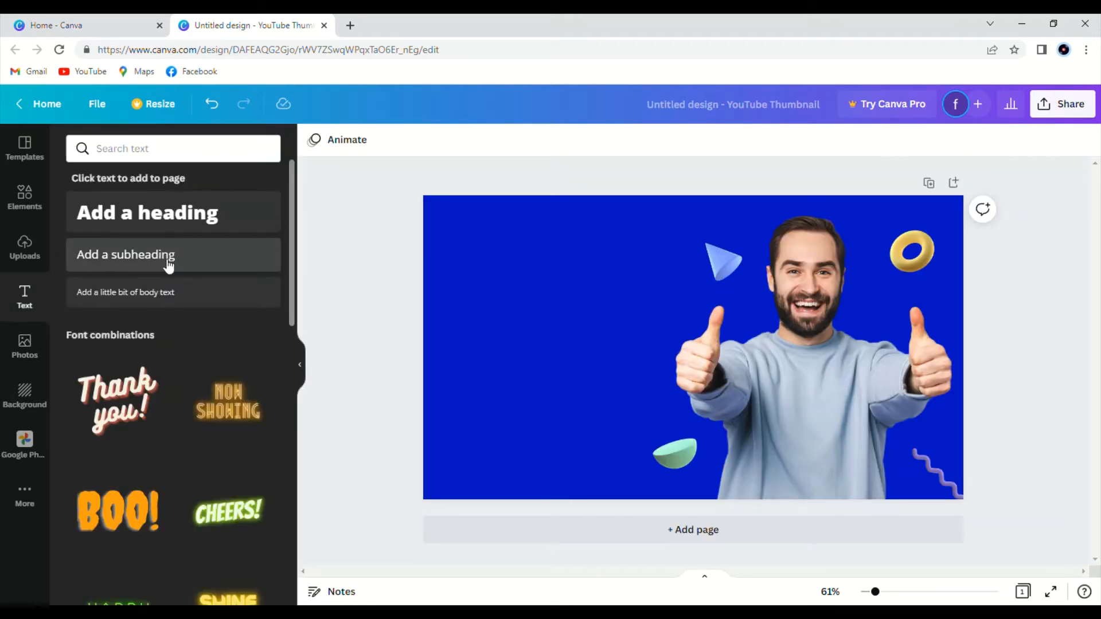
{"action": "left_click", "coordinate": [175, 293]}
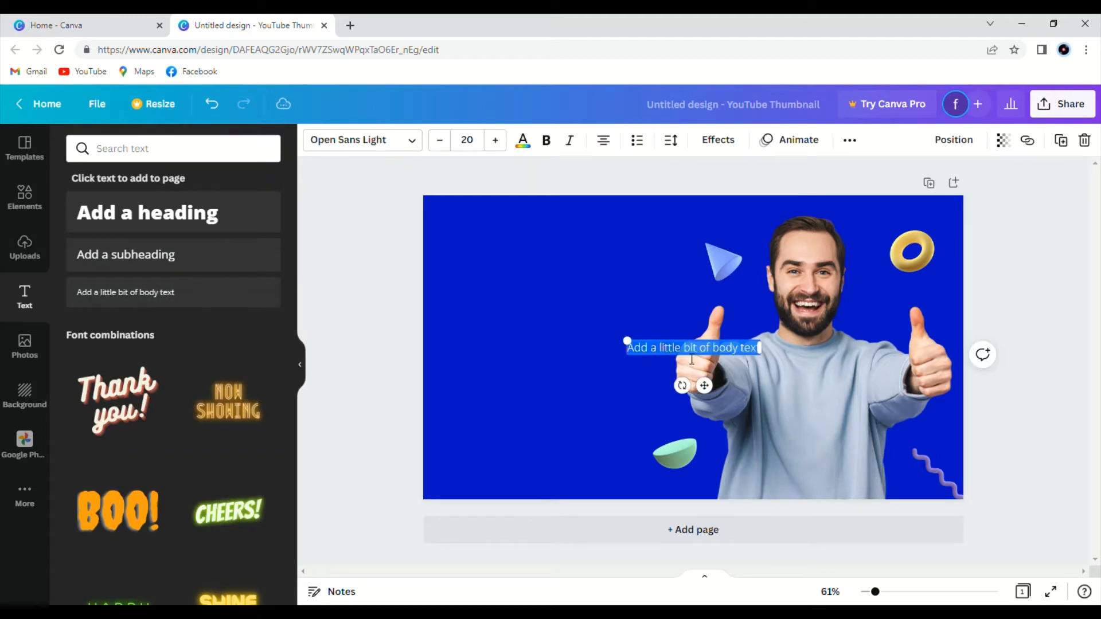
{"action": "key", "text": "BackSpace"}
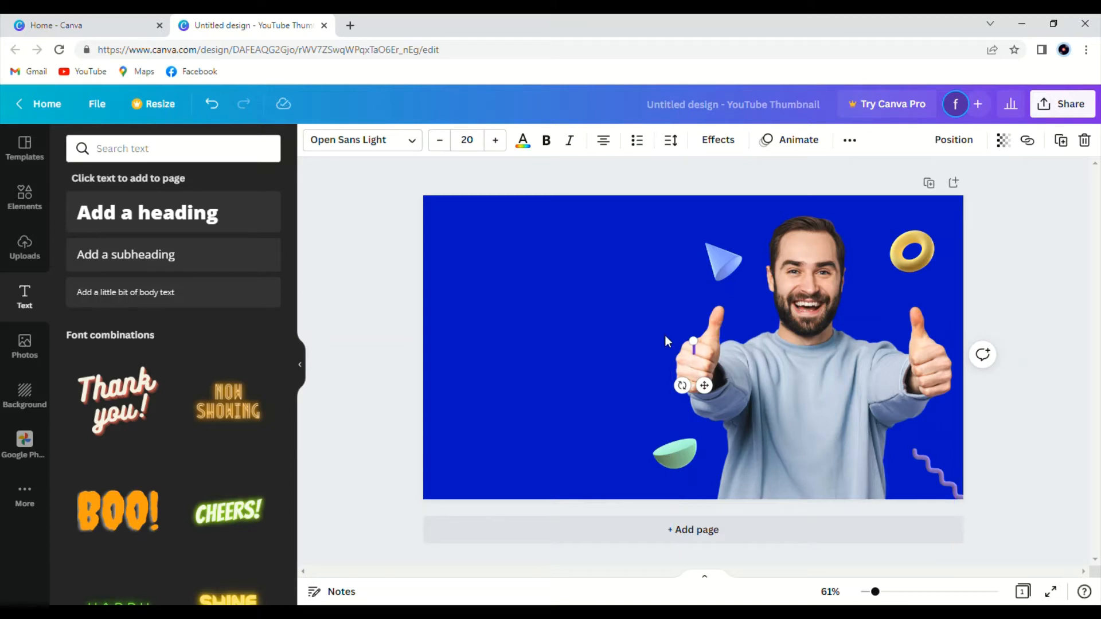
{"action": "type", "text": "HOW"}
{"action": "type", "text": " TO"}
{"action": "left_click", "coordinate": [308, 368]}
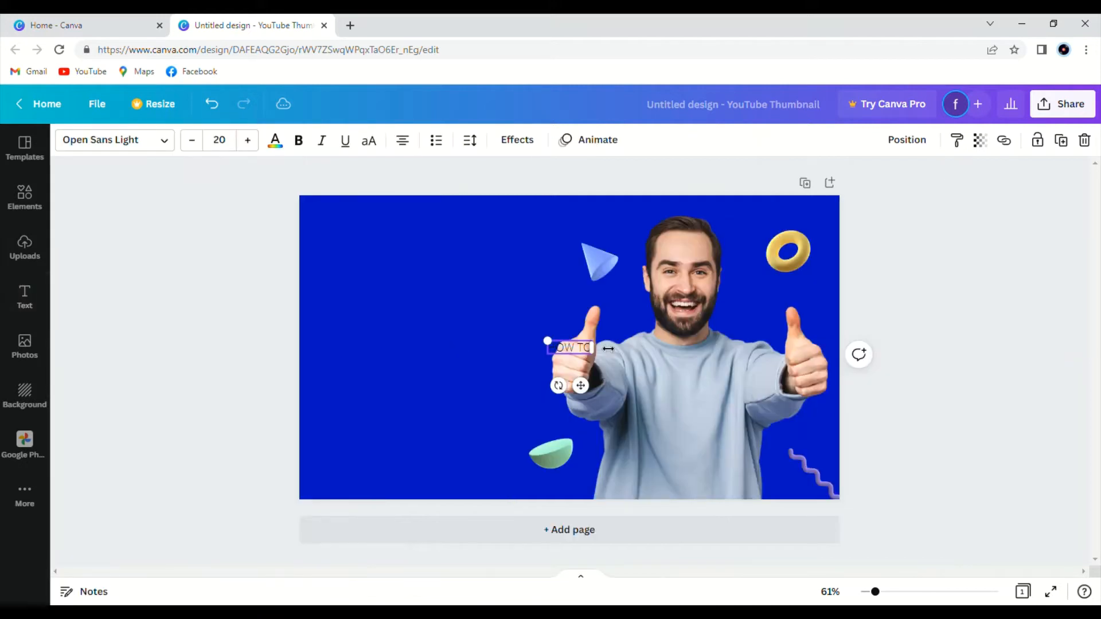
{"action": "left_click_drag", "start_coordinate": [573, 349], "coordinate": [419, 283]}
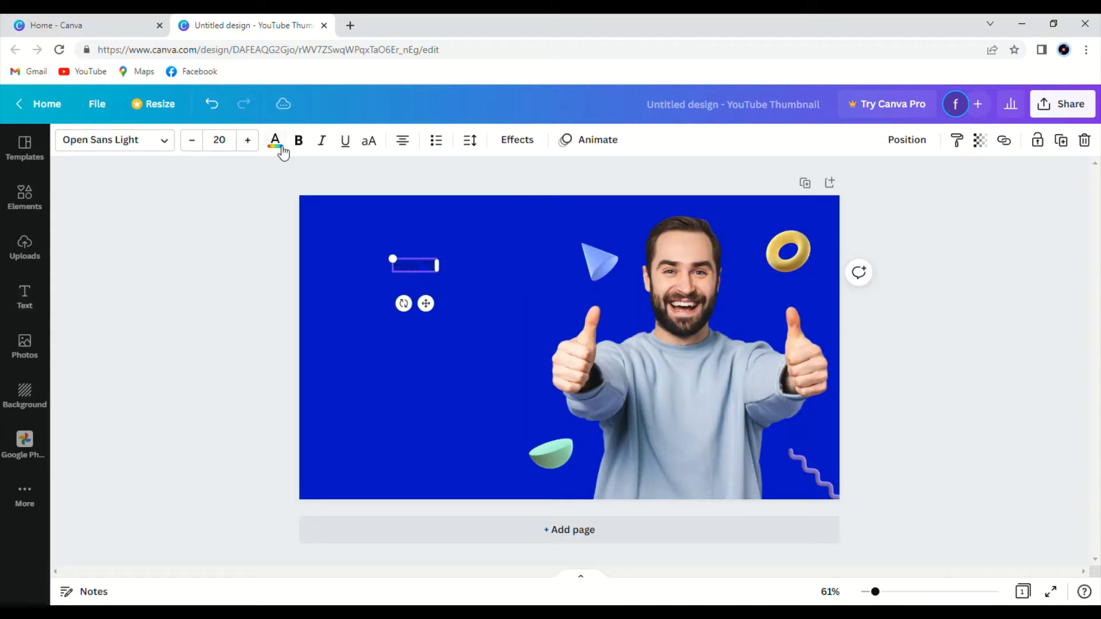
Increase the HOW TO text's font size to 50.
{"action": "left_click", "coordinate": [248, 141]}
{"action": "left_click", "coordinate": [248, 140]}
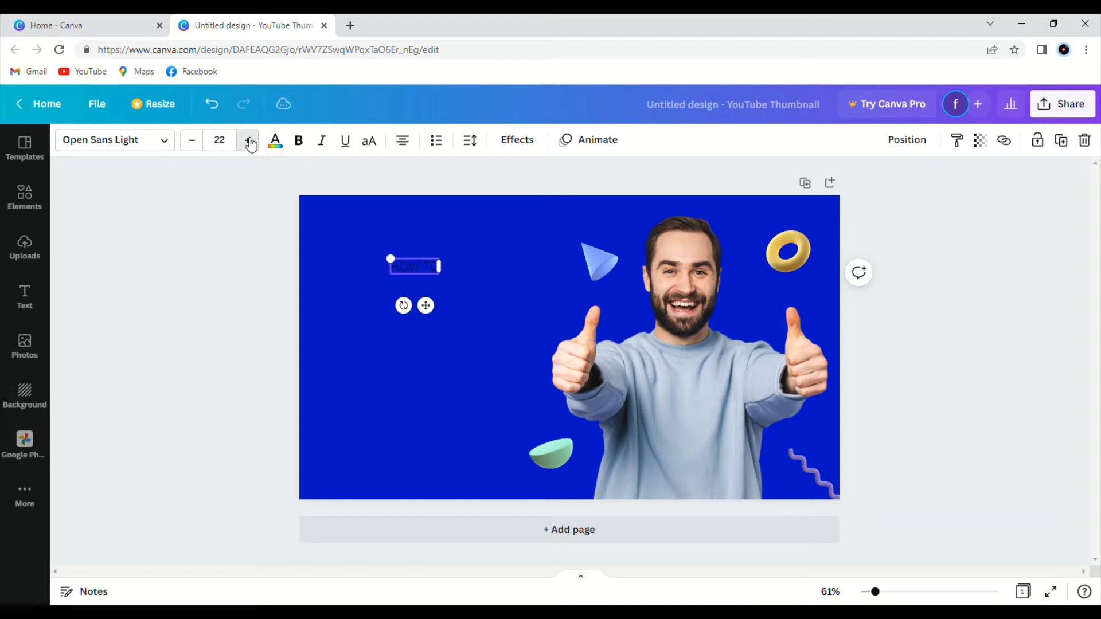
{"action": "left_click", "coordinate": [248, 140]}
{"action": "left_click", "coordinate": [248, 140]}
{"action": "left_click", "coordinate": [248, 140]}
{"action": "left_click", "coordinate": [249, 141]}
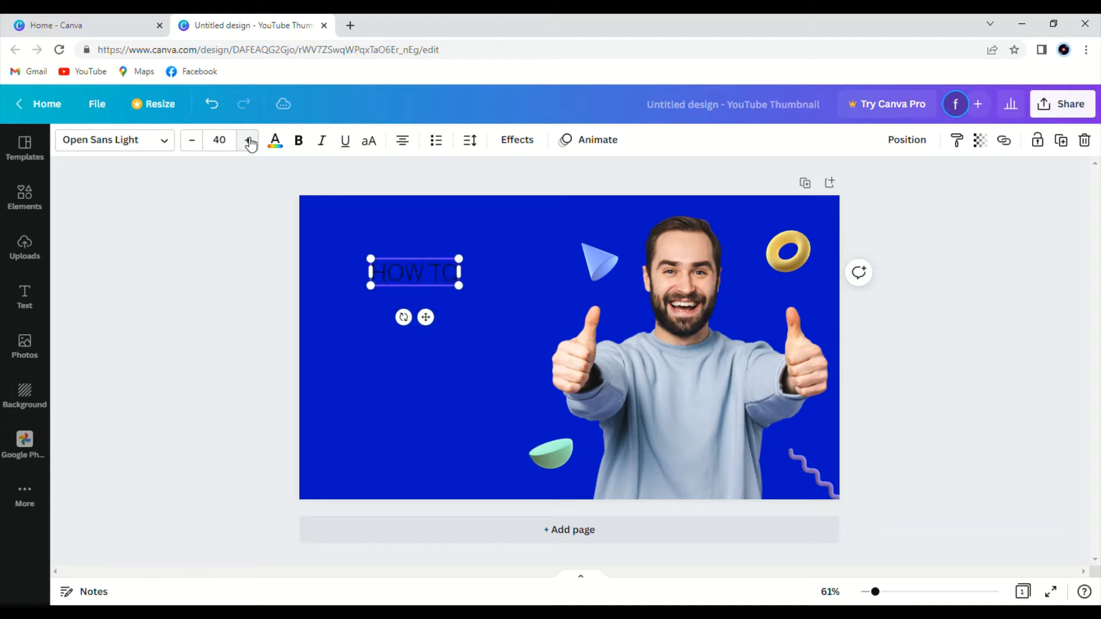
{"action": "left_click", "coordinate": [248, 141]}
{"action": "left_click", "coordinate": [249, 140]}
{"action": "left_click", "coordinate": [248, 140]}
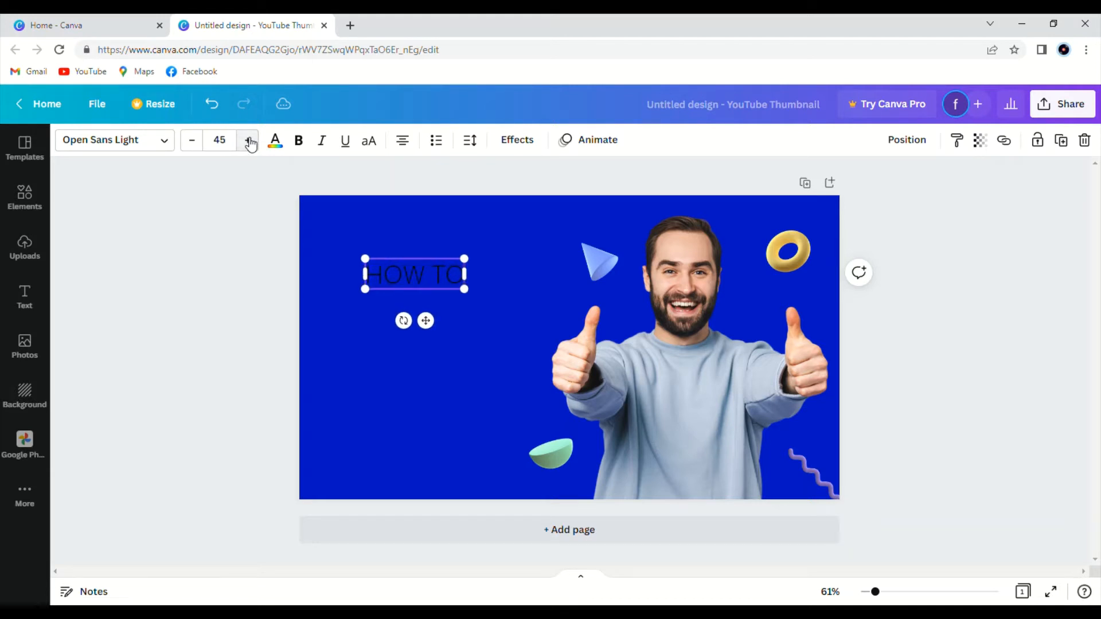
{"action": "left_click", "coordinate": [248, 141]}
{"action": "left_click", "coordinate": [248, 140]}
{"action": "left_click", "coordinate": [249, 140]}
{"action": "left_click", "coordinate": [248, 140]}
{"action": "left_click", "coordinate": [248, 141]}
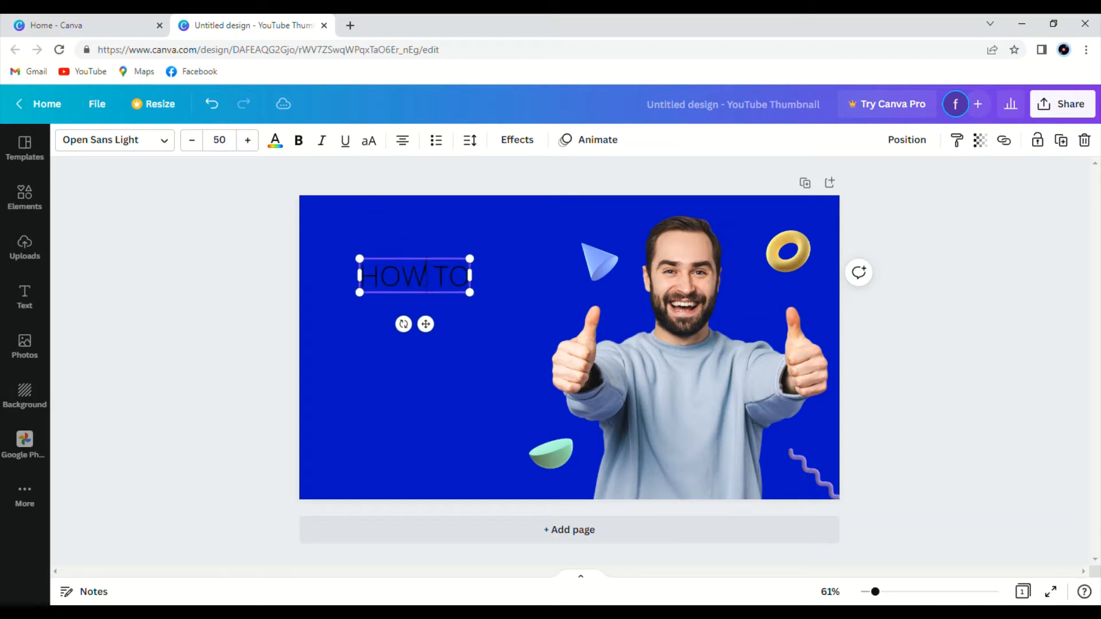
Move the HOW TO text slightly higher on the thumbnail.
{"action": "left_click", "coordinate": [346, 329]}
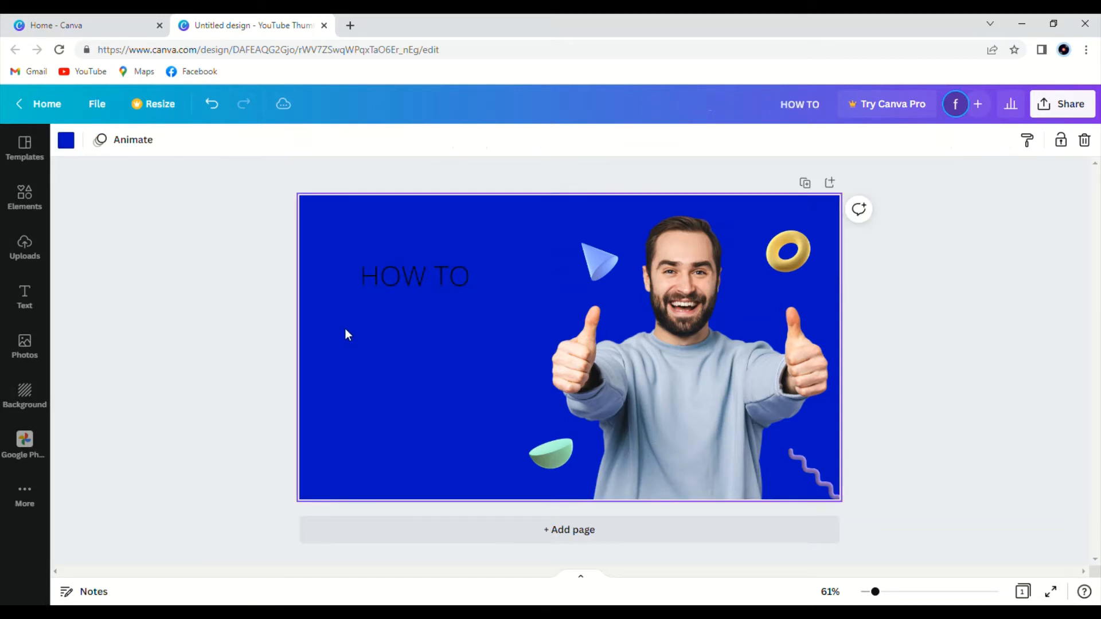
{"action": "left_click", "coordinate": [425, 262]}
{"action": "left_click_drag", "start_coordinate": [423, 262], "coordinate": [411, 235]}
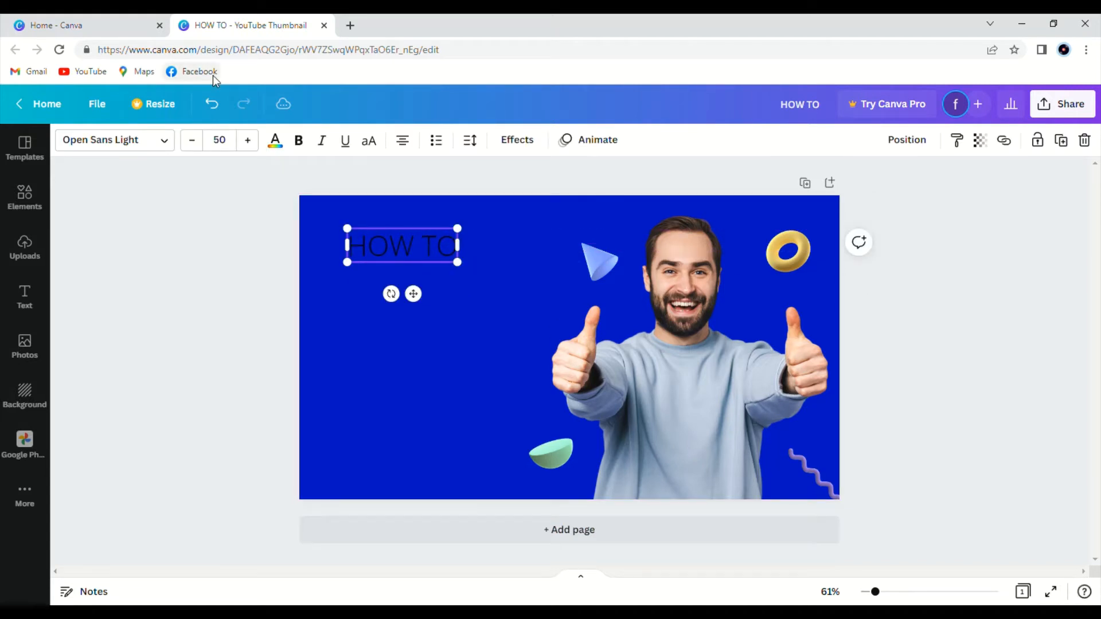
Make the HOW TO text bold and italic and set its colour to the dark blue document colour.
{"action": "left_click", "coordinate": [301, 143]}
{"action": "left_click", "coordinate": [320, 144]}
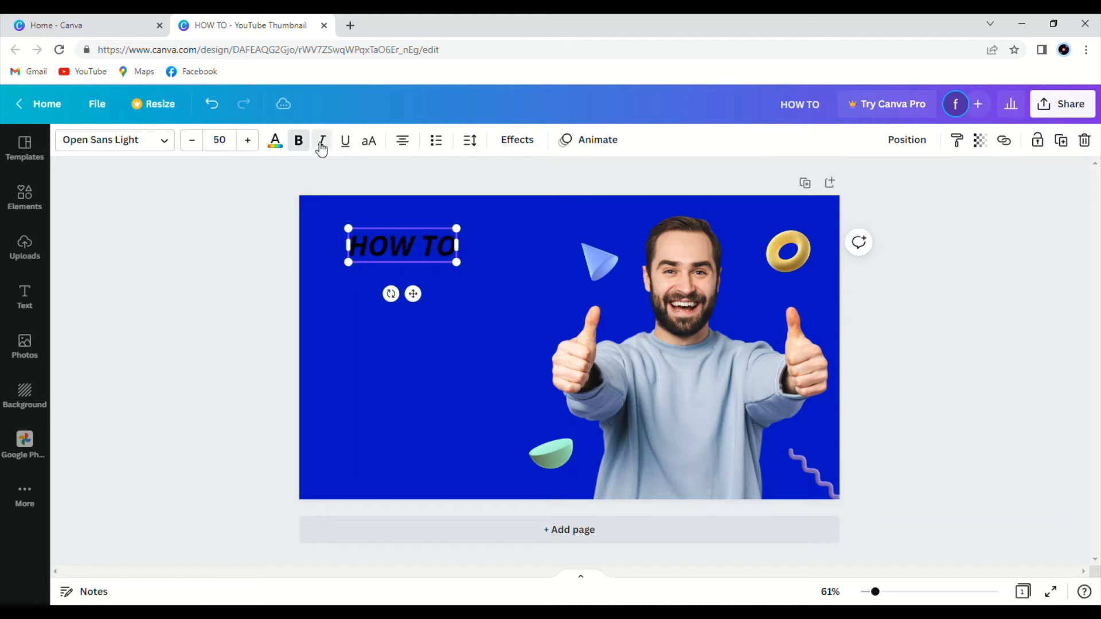
{"action": "left_click", "coordinate": [275, 143]}
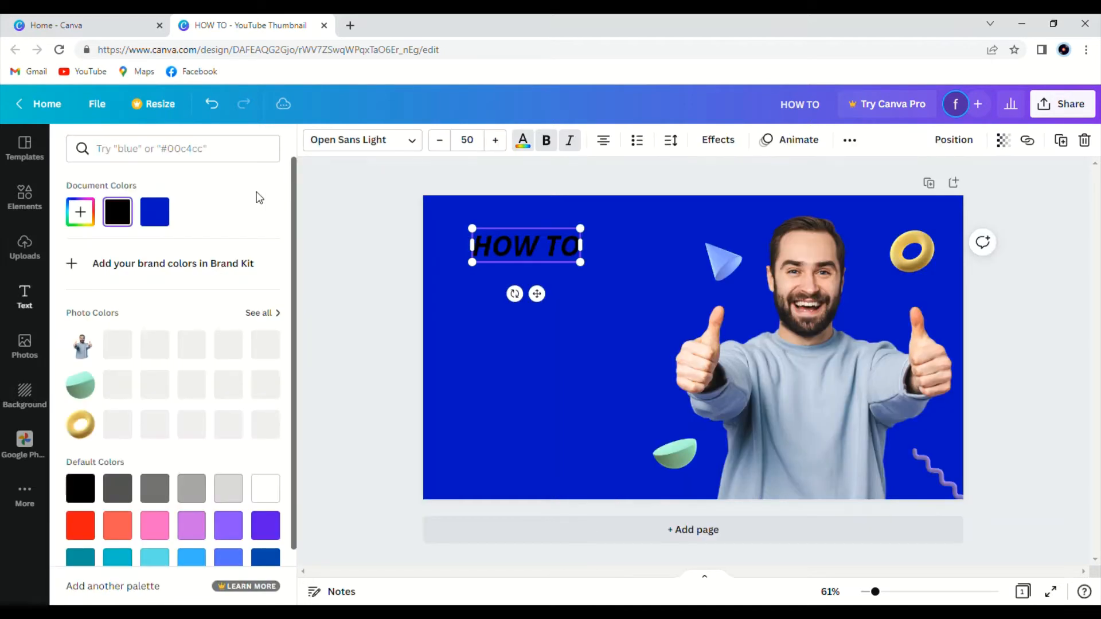
{"action": "left_click", "coordinate": [154, 227]}
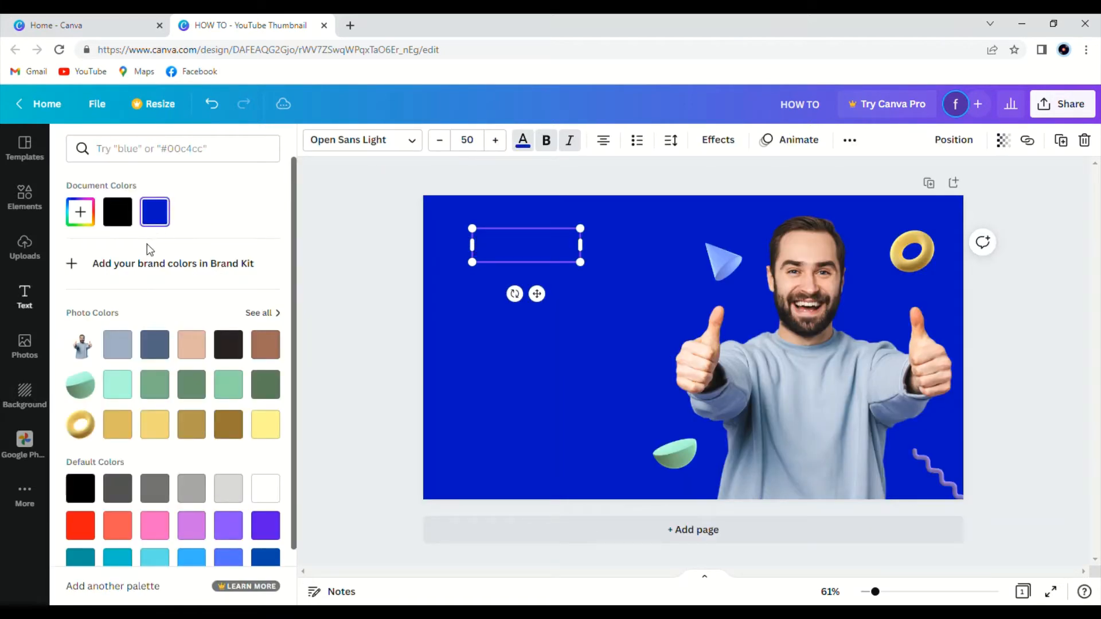
Try several photo, default and document colours on the HOW TO text.
{"action": "left_click", "coordinate": [164, 356]}
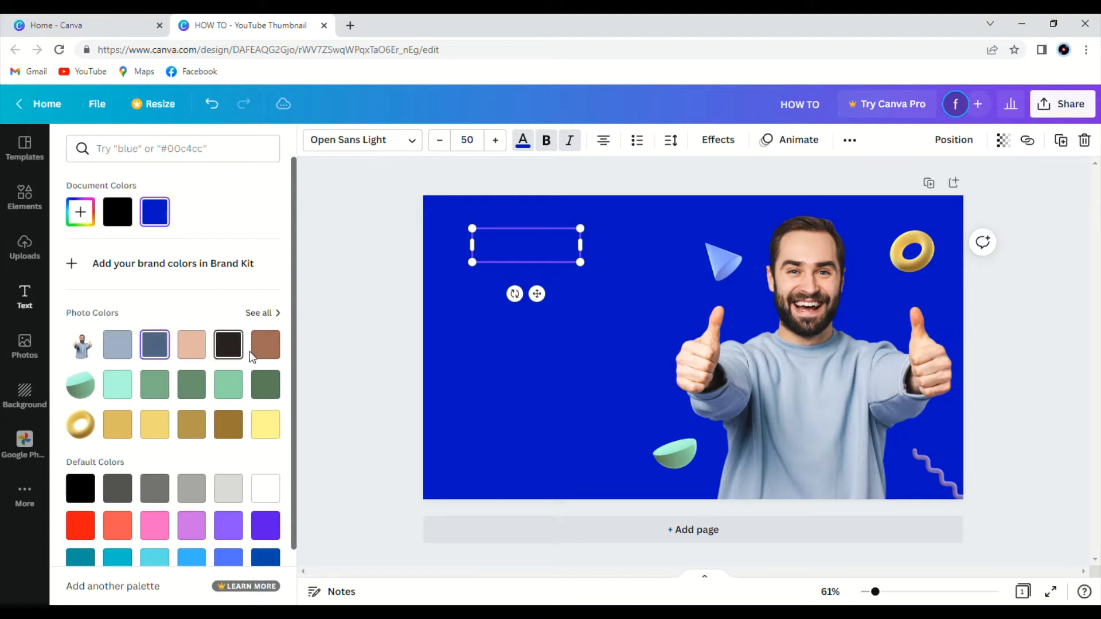
{"action": "left_click", "coordinate": [117, 344]}
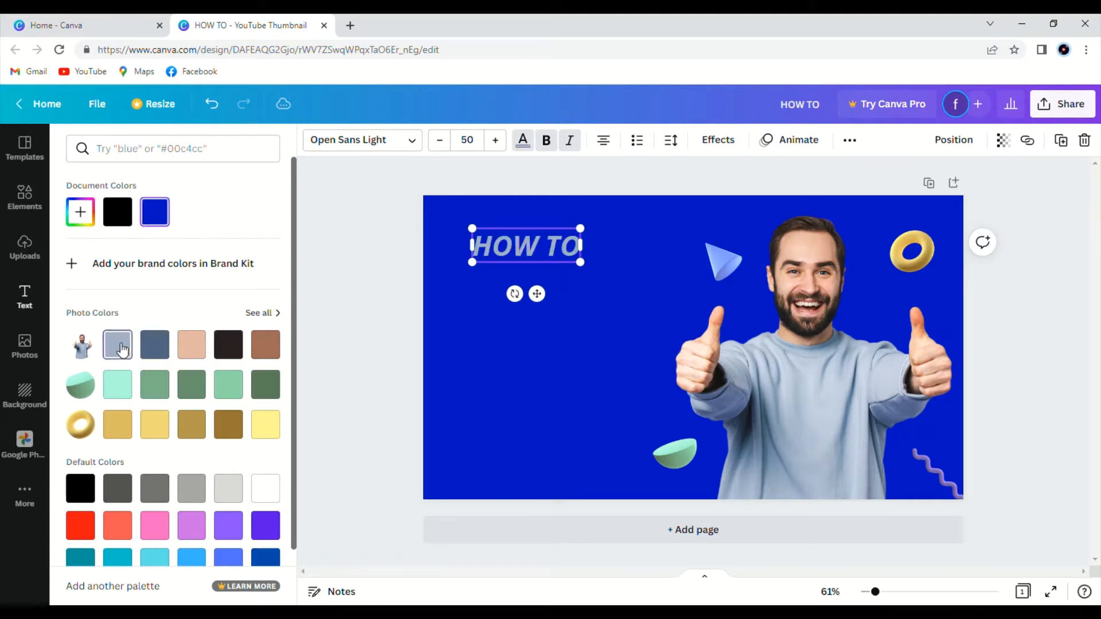
{"action": "left_click", "coordinate": [134, 387]}
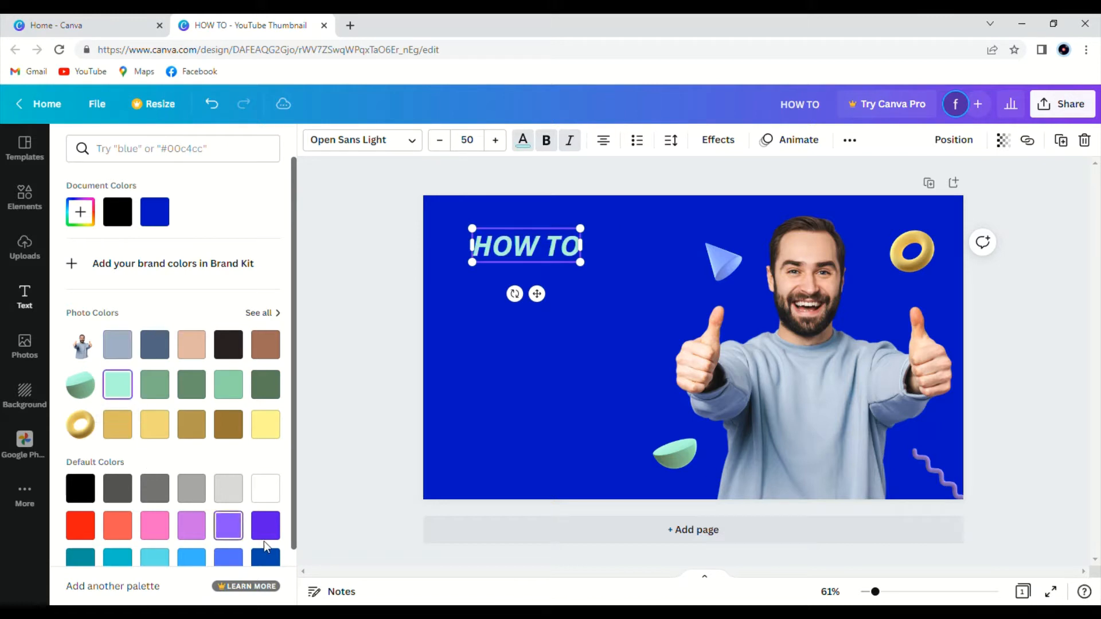
{"action": "left_click", "coordinate": [158, 558]}
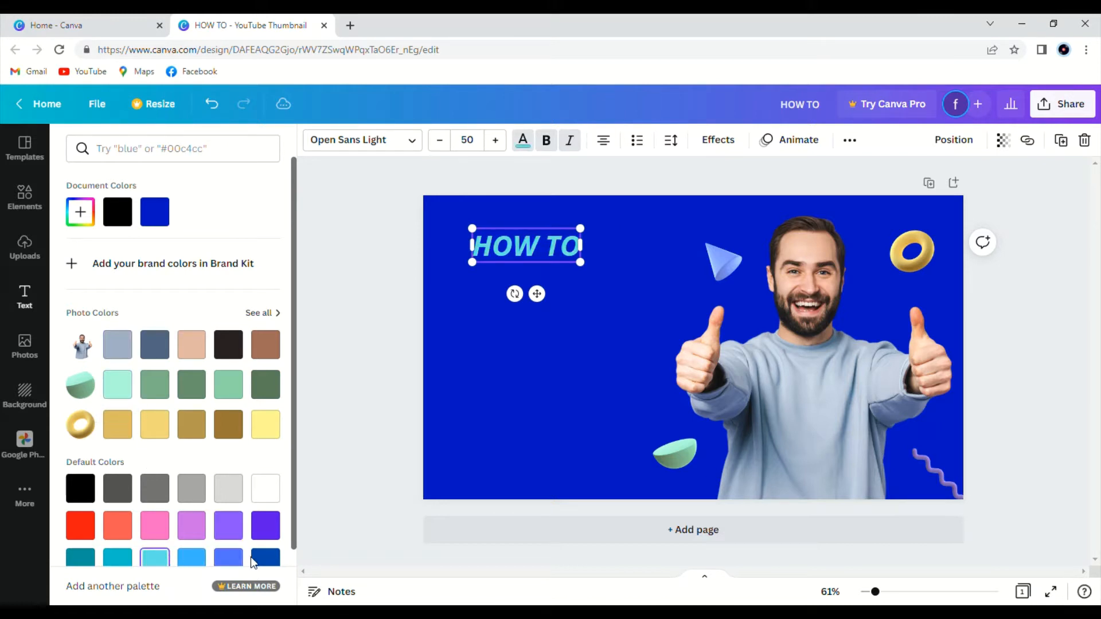
{"action": "left_click", "coordinate": [265, 557]}
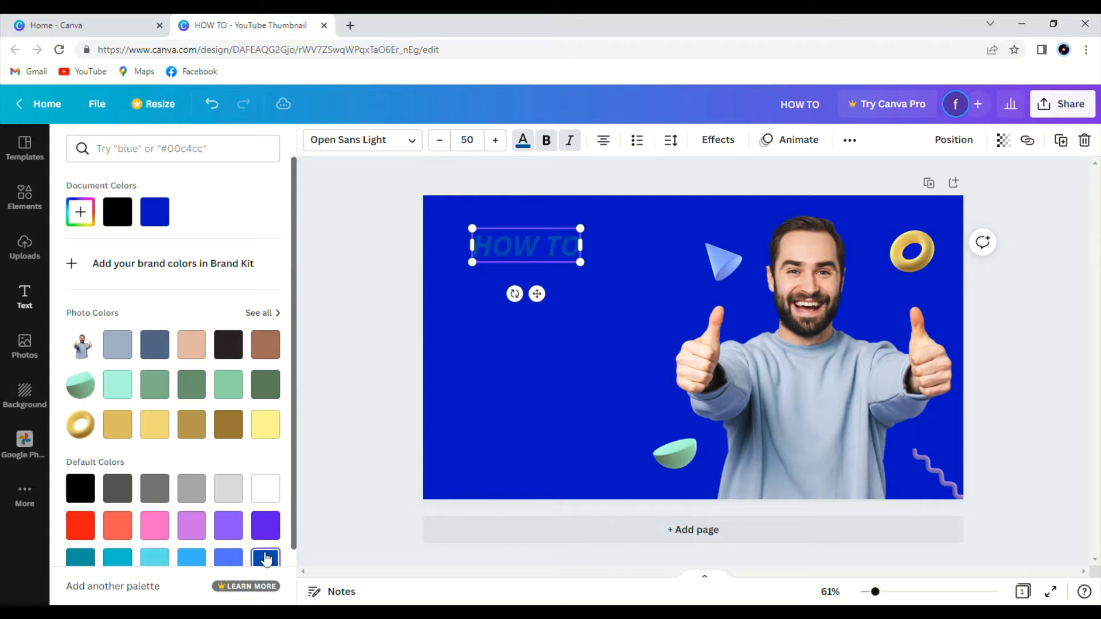
{"action": "left_click", "coordinate": [127, 222]}
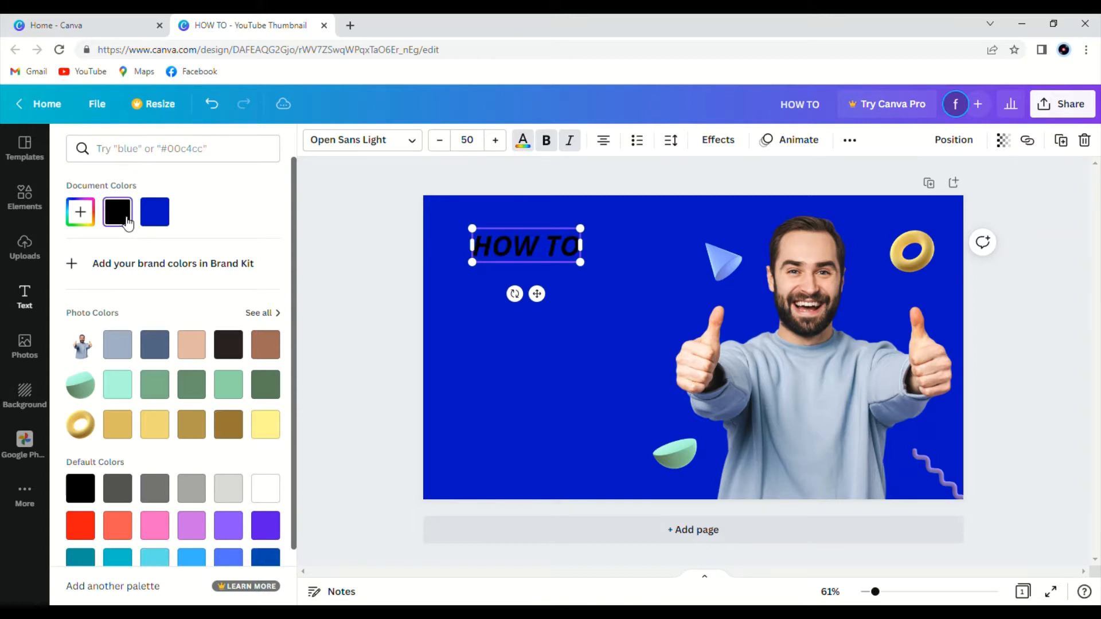
{"action": "left_click", "coordinate": [80, 219]}
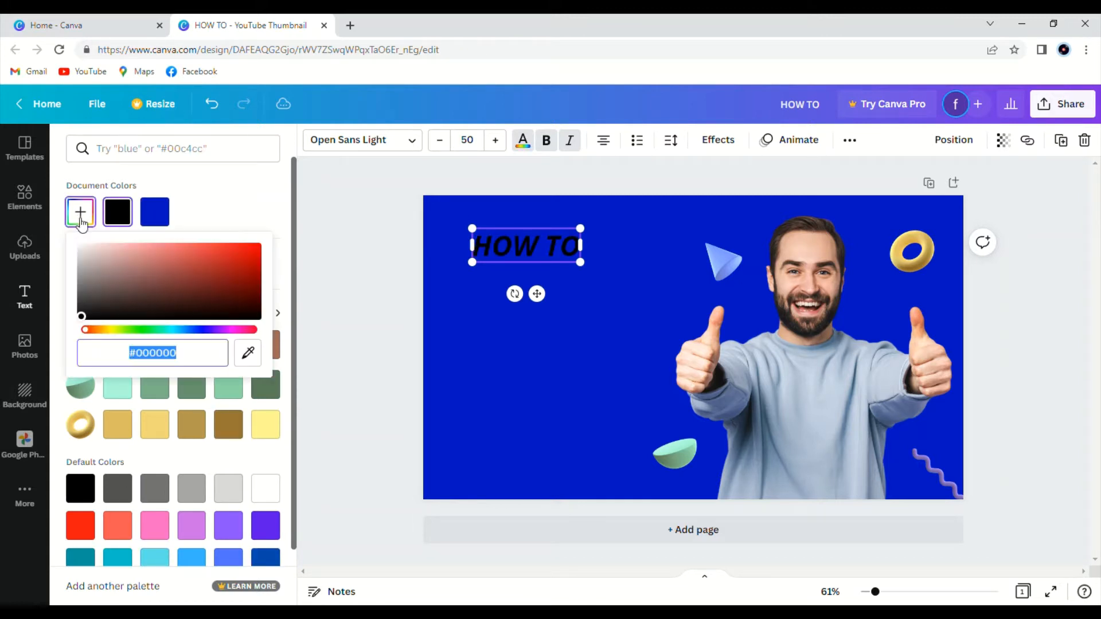
{"action": "left_click", "coordinate": [153, 424]}
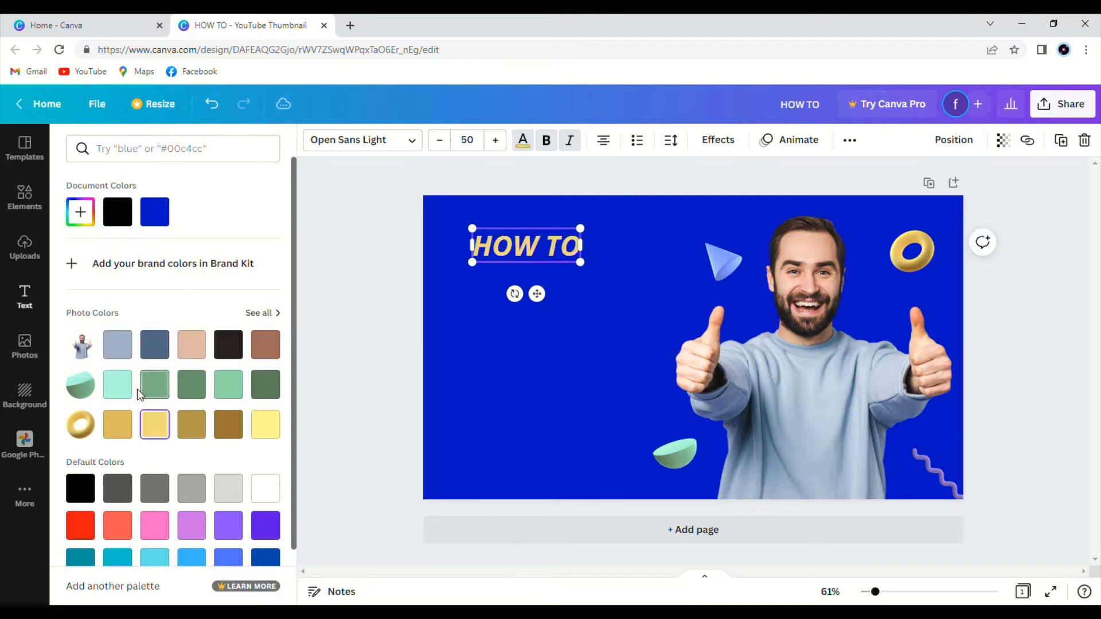
{"action": "left_click", "coordinate": [117, 347]}
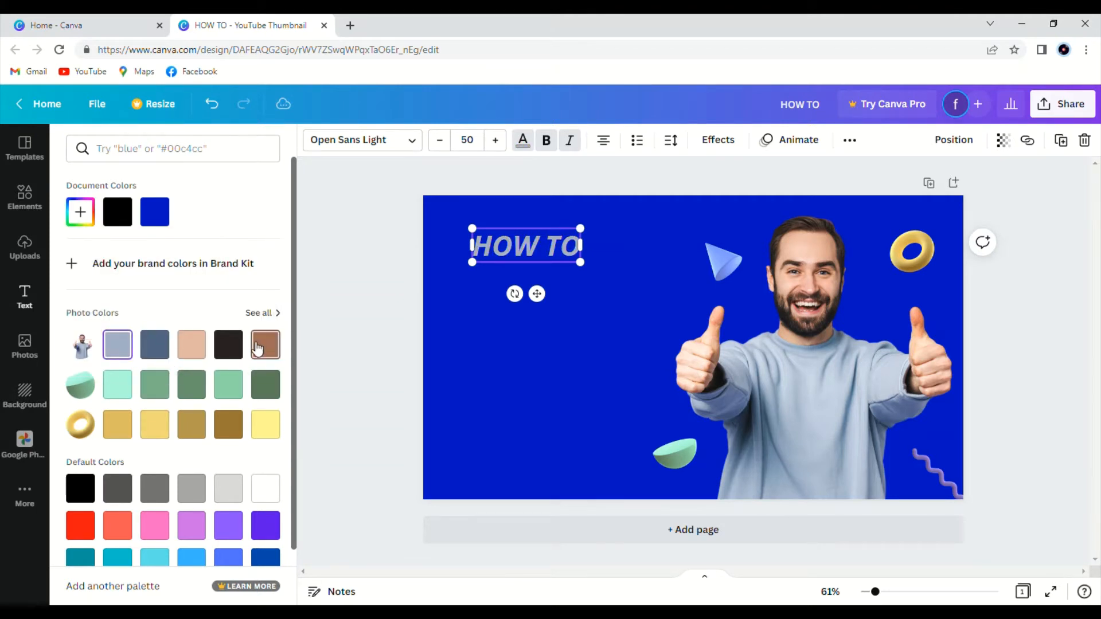
{"action": "left_click", "coordinate": [155, 344]}
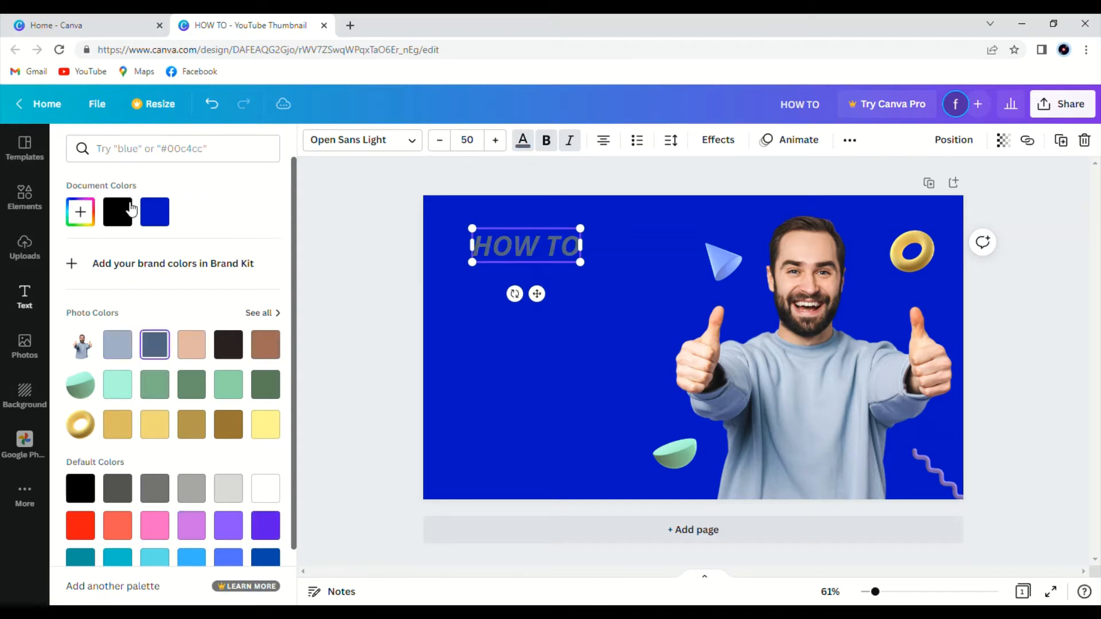
{"action": "left_click", "coordinate": [131, 209]}
{"action": "left_click", "coordinate": [163, 219]}
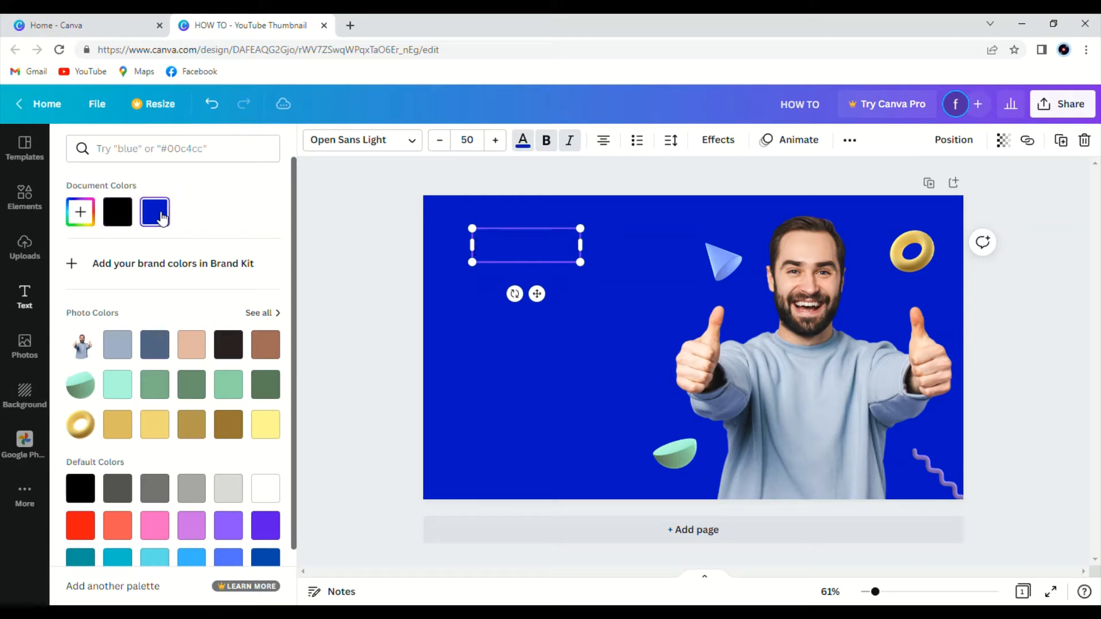
Set the HOW TO text colour to white and deselect it.
{"action": "left_click", "coordinate": [266, 487]}
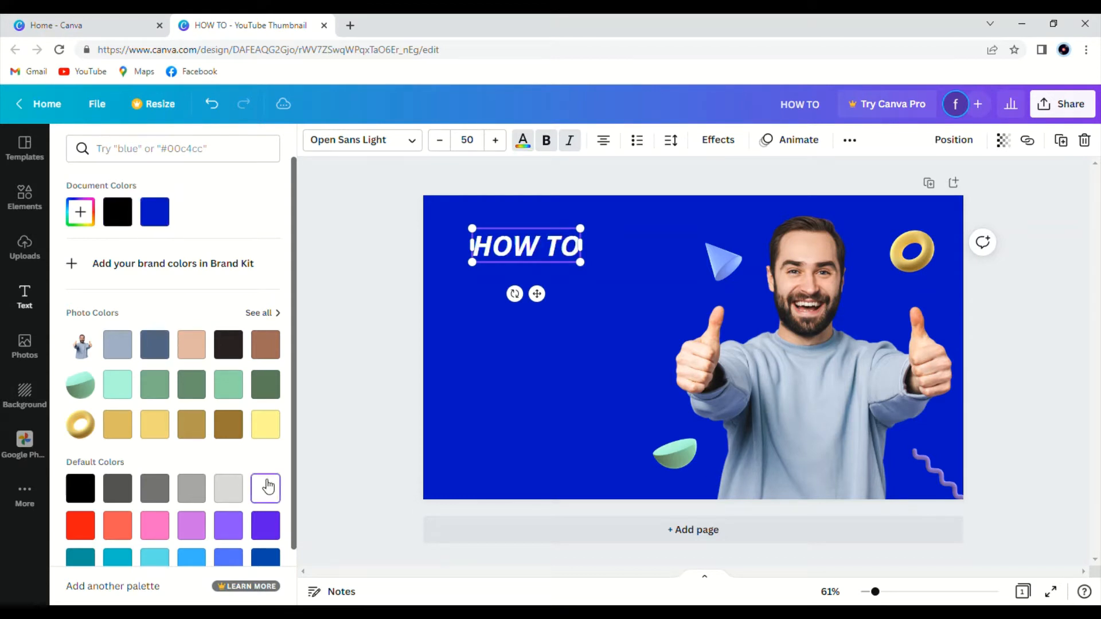
{"action": "left_click", "coordinate": [321, 295]}
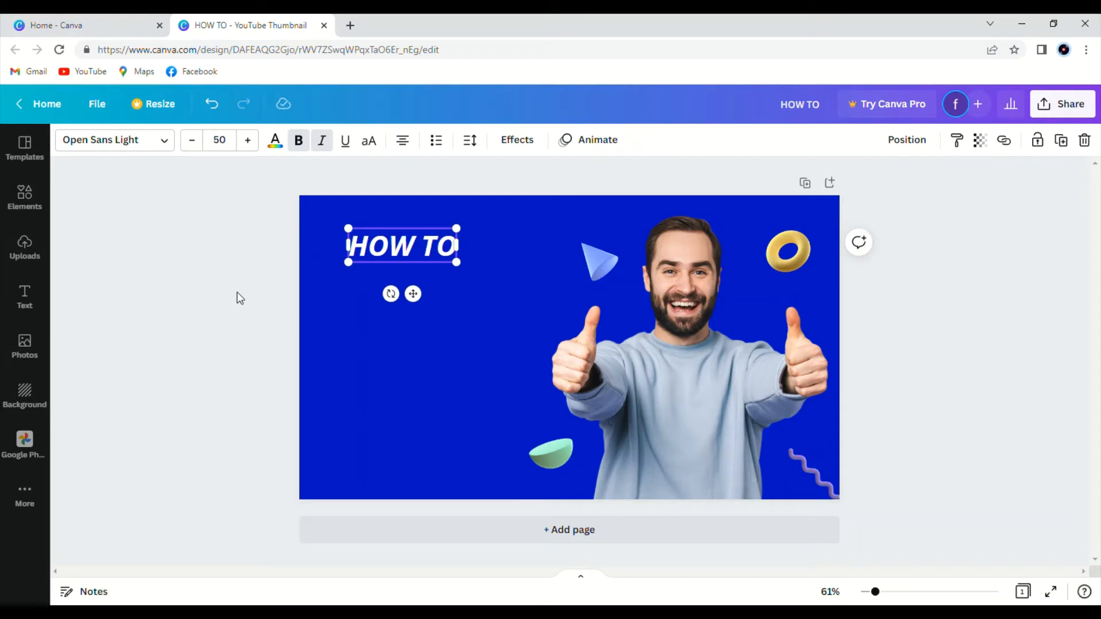
{"action": "left_click", "coordinate": [144, 339]}
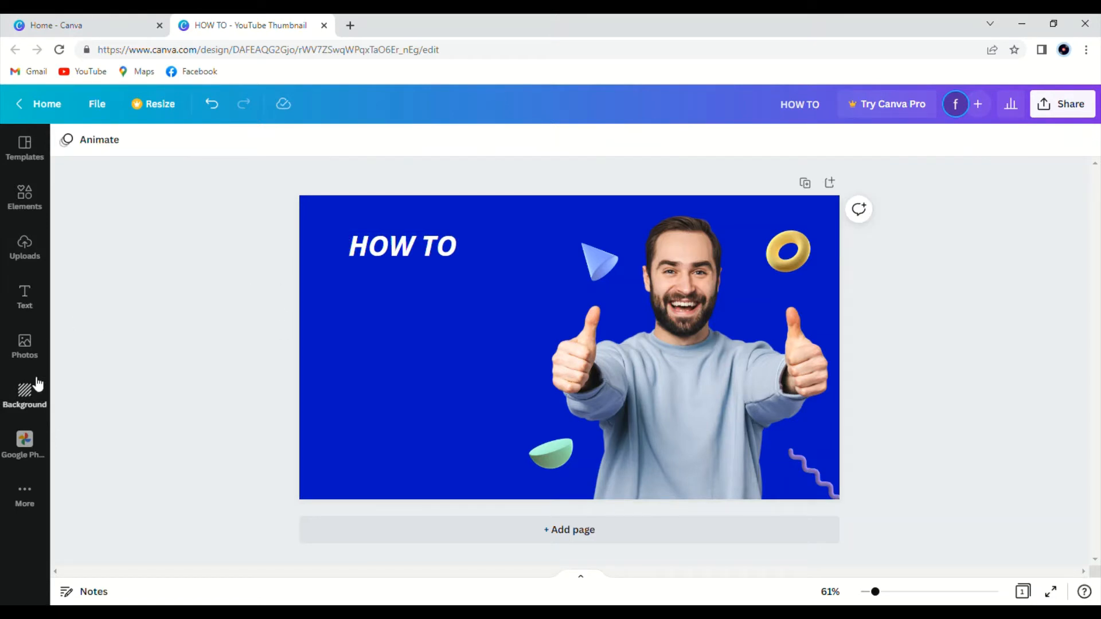
Add a body text box reading MAKE PROFESSIONAL and move it just below the HOW TO text.
{"action": "left_click", "coordinate": [26, 292]}
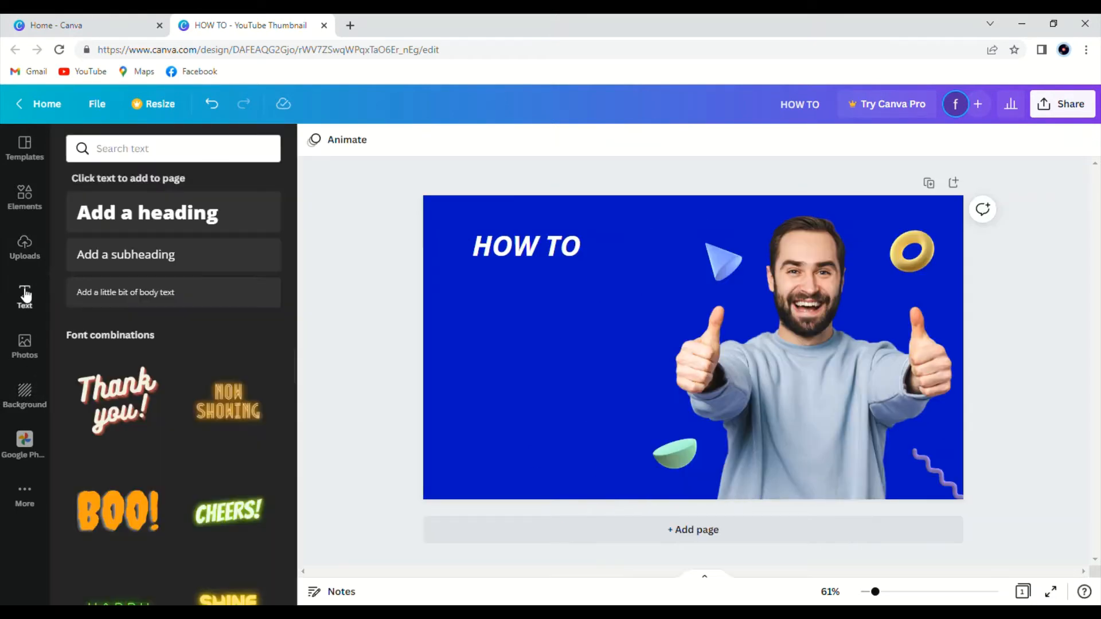
{"action": "left_click", "coordinate": [170, 297]}
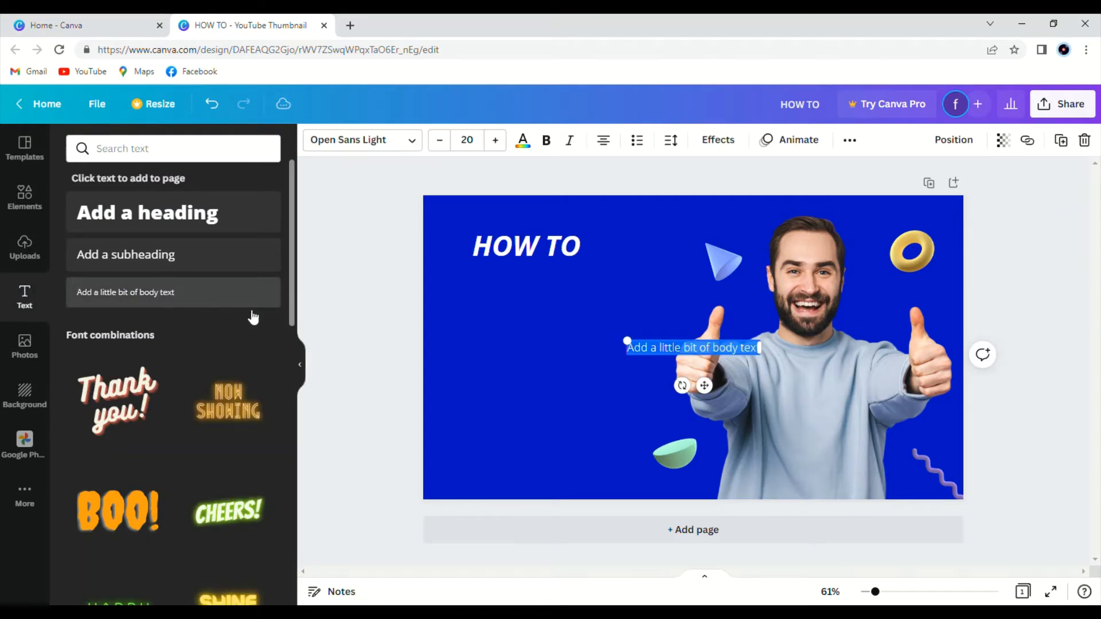
{"action": "key", "text": "BackSpace"}
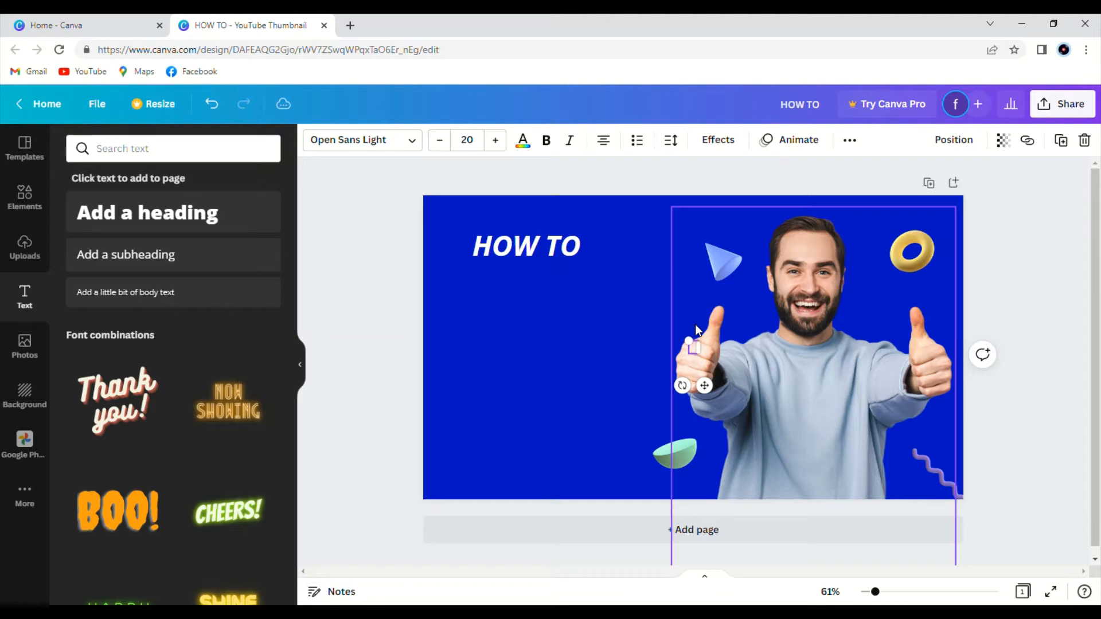
{"action": "type", "text": "CREATE"}
{"action": "type", "text": "FESSI"}
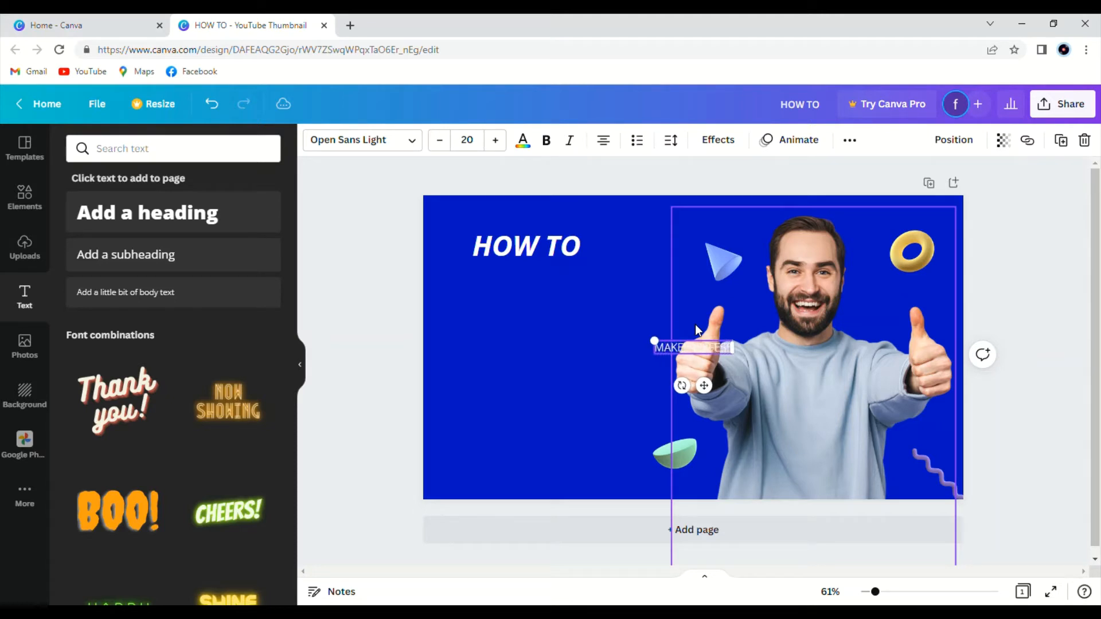
{"action": "type", "text": "ONAL"}
{"action": "left_click", "coordinate": [299, 367]}
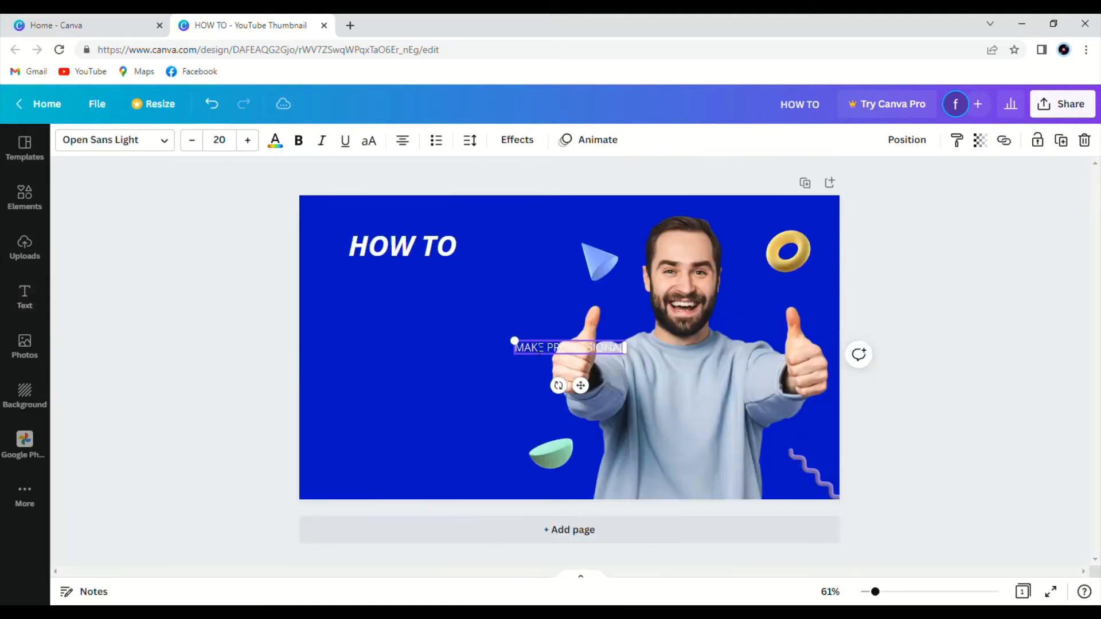
{"action": "left_click", "coordinate": [491, 400]}
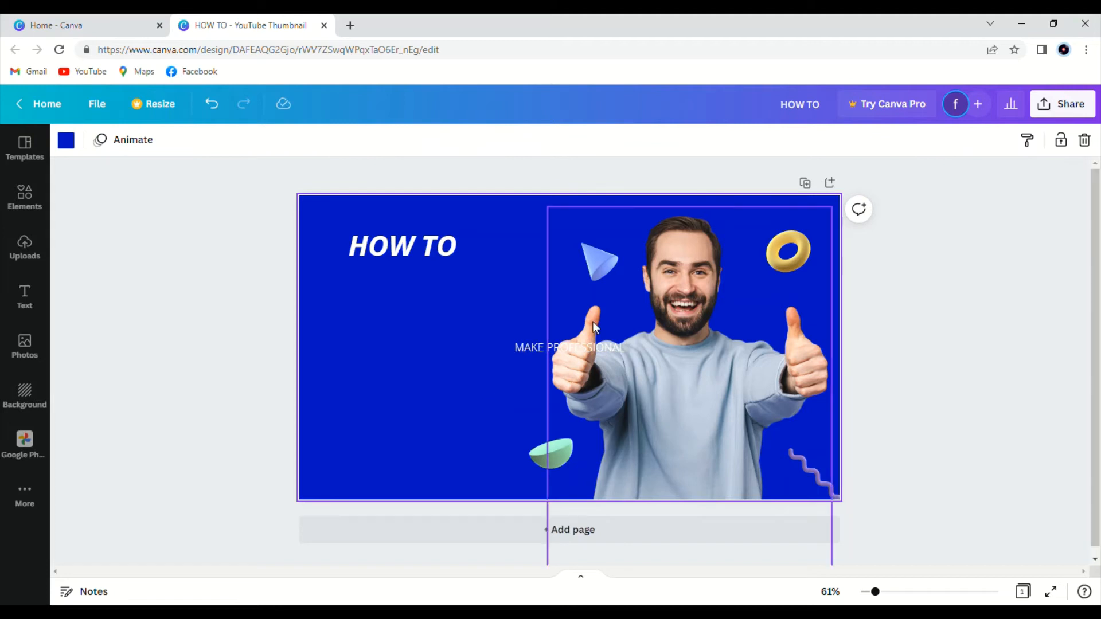
{"action": "left_click_drag", "start_coordinate": [563, 346], "coordinate": [393, 297]}
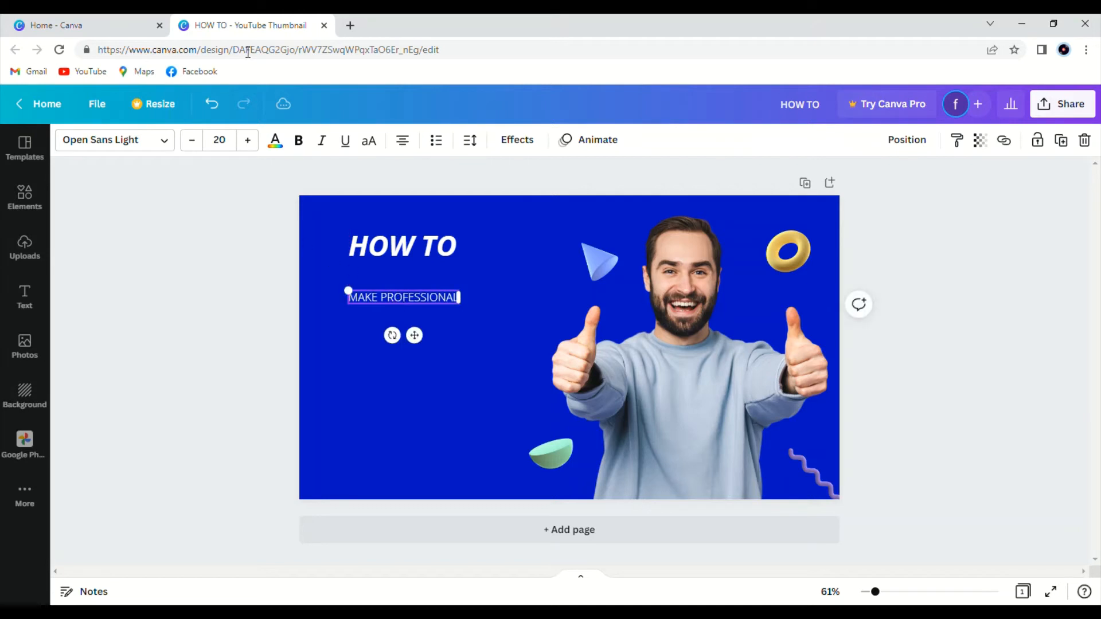
Set the MAKE PROFESSIONAL text's font size to 50.
{"action": "left_click_drag", "start_coordinate": [248, 141], "coordinate": [249, 141]}
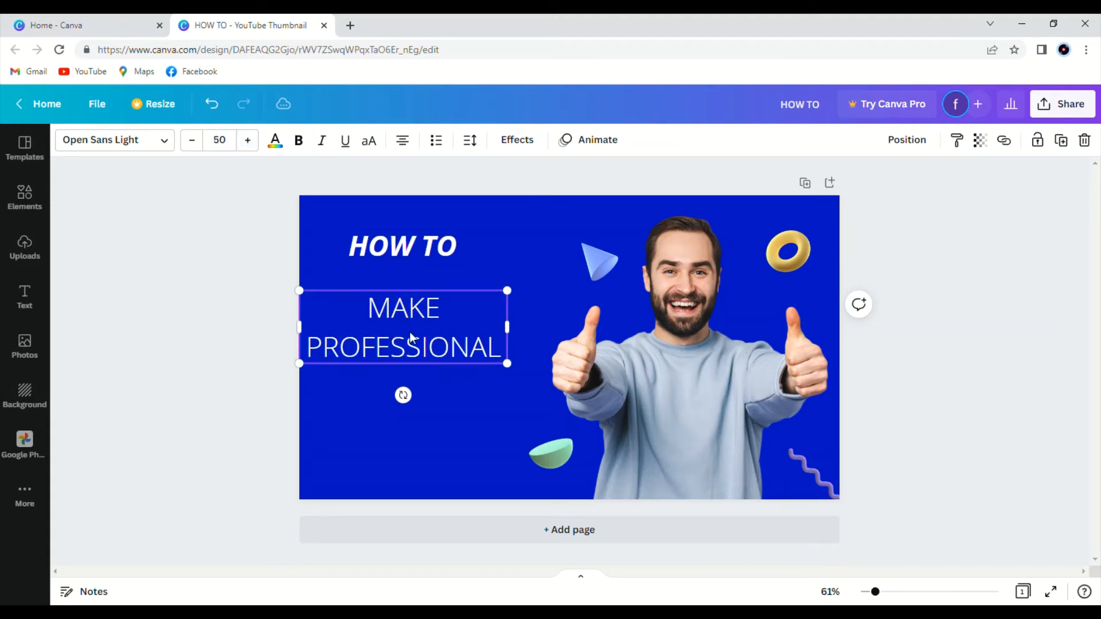
{"action": "mouse_move", "coordinate": [422, 338]}
{"action": "left_mouse_down"}
{"action": "mouse_move", "coordinate": [434, 331]}
{"action": "mouse_move", "coordinate": [424, 327]}
{"action": "left_mouse_up"}
Move the HOW TO and MAKE PROFESSIONAL texts slightly higher on the thumbnail.
{"action": "left_click_drag", "start_coordinate": [410, 254], "coordinate": [418, 243]}
{"action": "left_click_drag", "start_coordinate": [410, 319], "coordinate": [413, 307]}
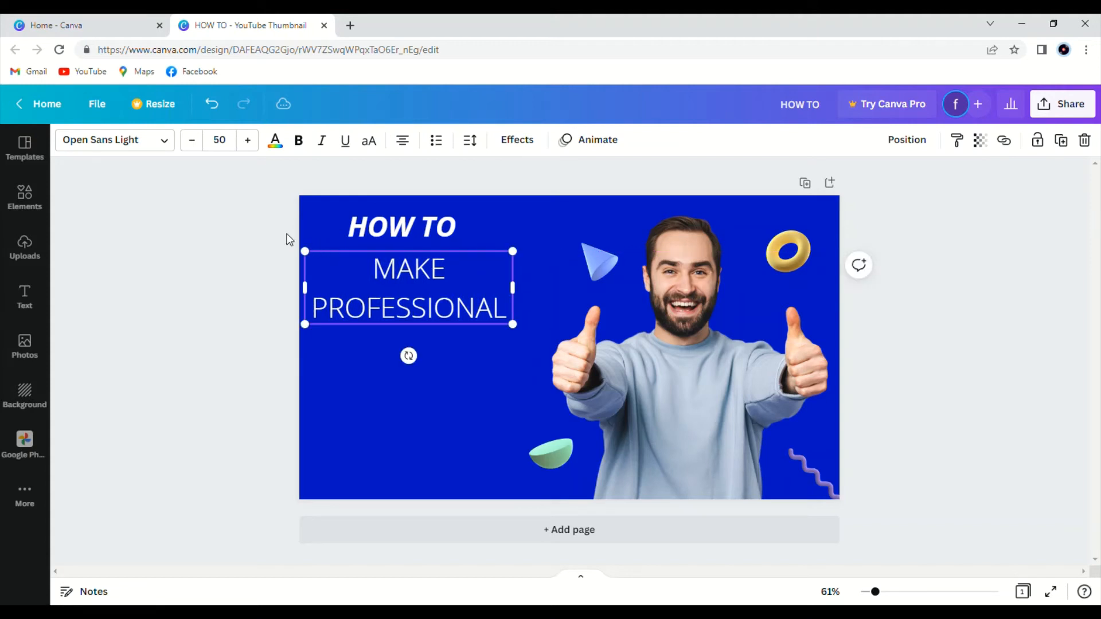
Make the MAKE PROFESSIONAL text bold and italic.
{"action": "left_click", "coordinate": [299, 143]}
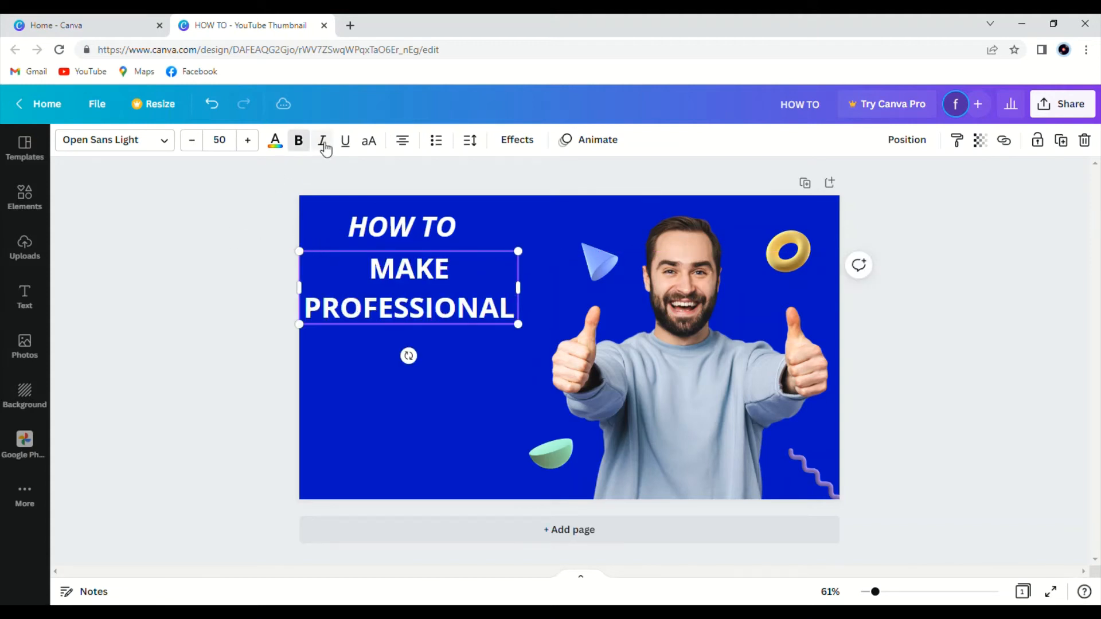
{"action": "left_click", "coordinate": [322, 143]}
{"action": "left_click", "coordinate": [207, 251]}
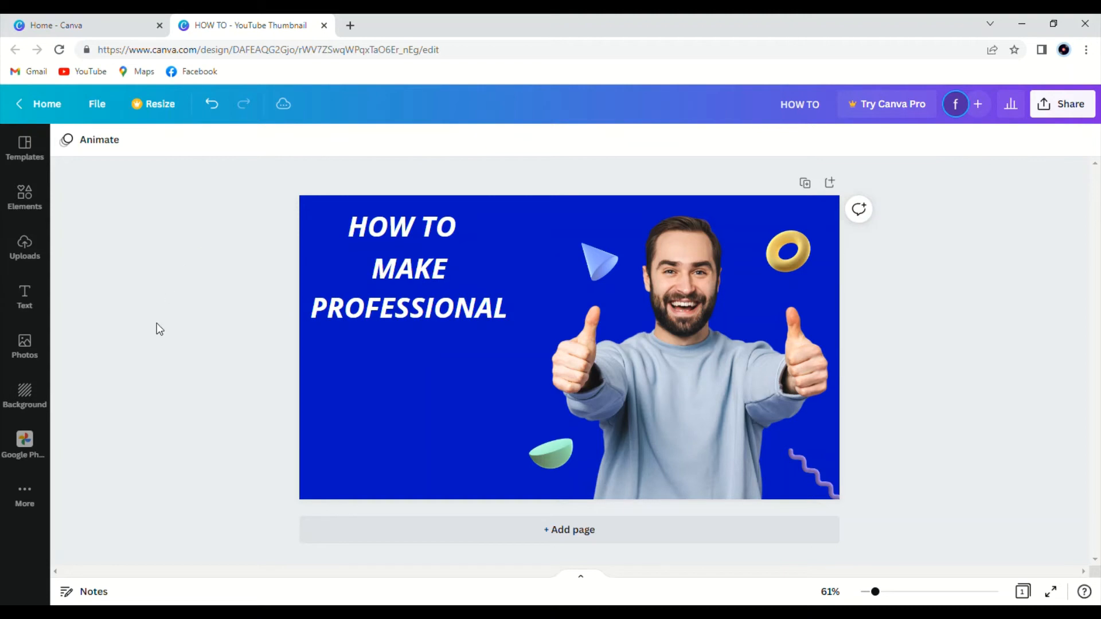
Add a body text box reading THUMBNAIL and place it below the MAKE PROFESSIONAL text.
{"action": "left_click", "coordinate": [28, 296]}
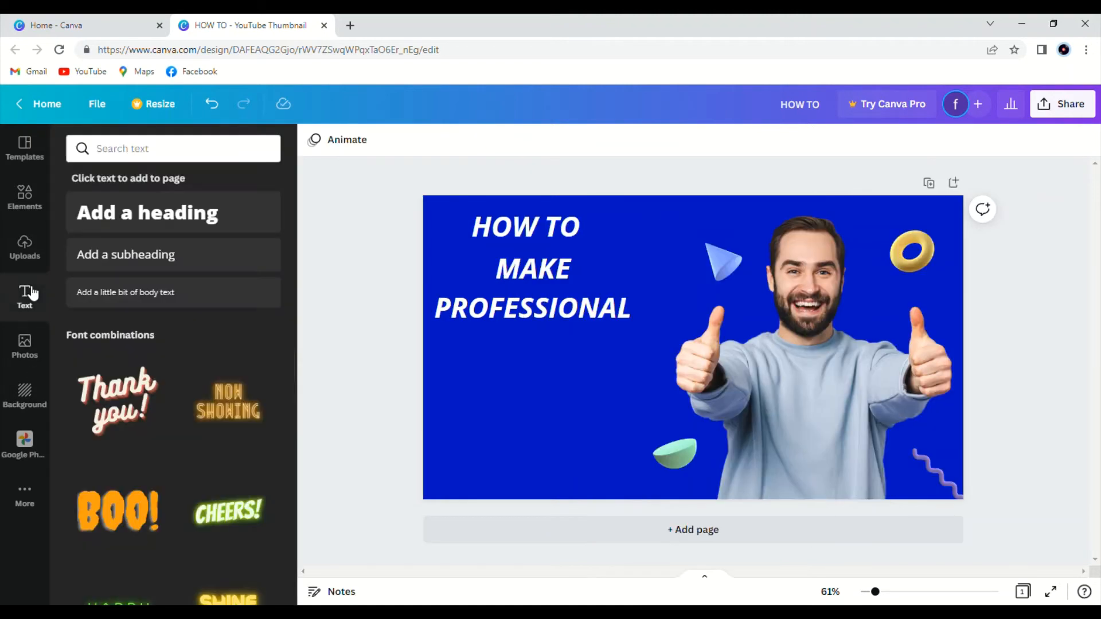
{"action": "left_click", "coordinate": [190, 299]}
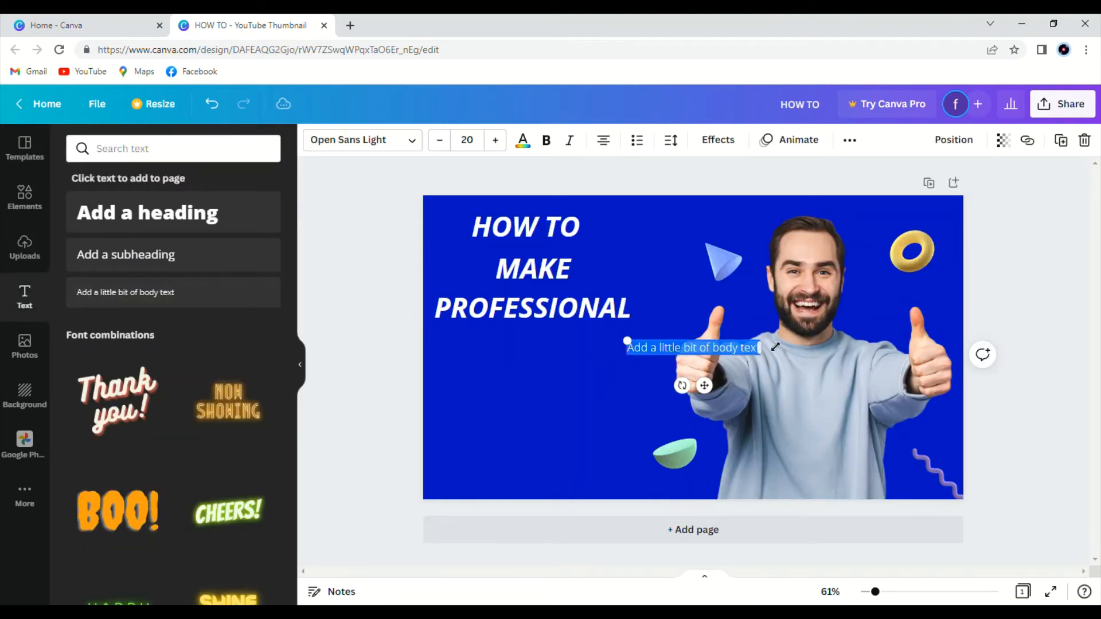
{"action": "key", "text": "BackSpace"}
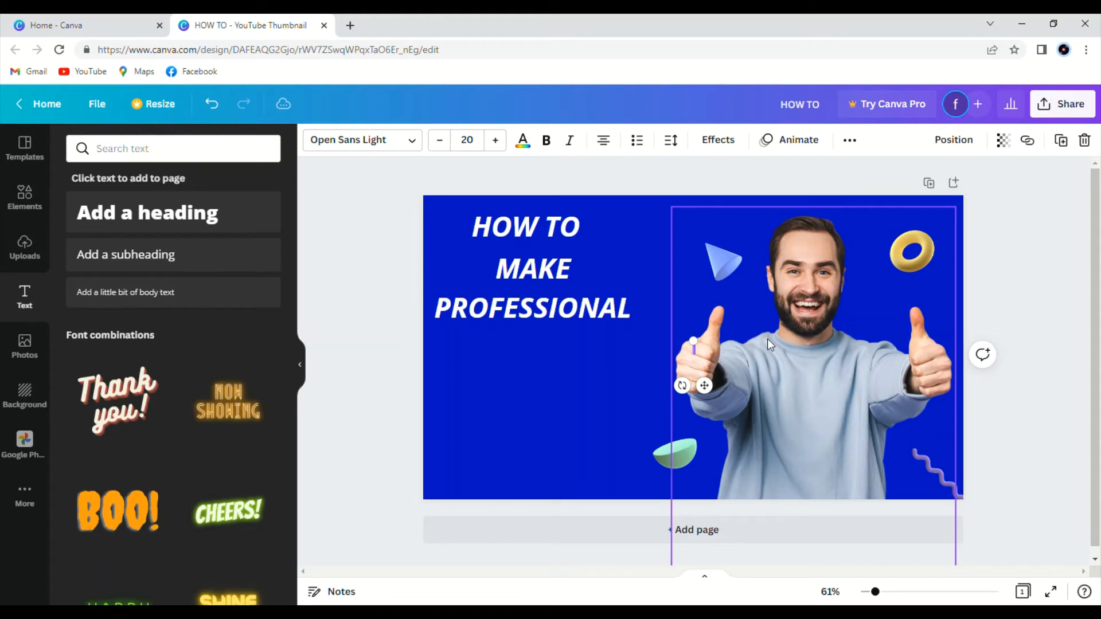
{"action": "type", "text": "THUMBNAIL"}
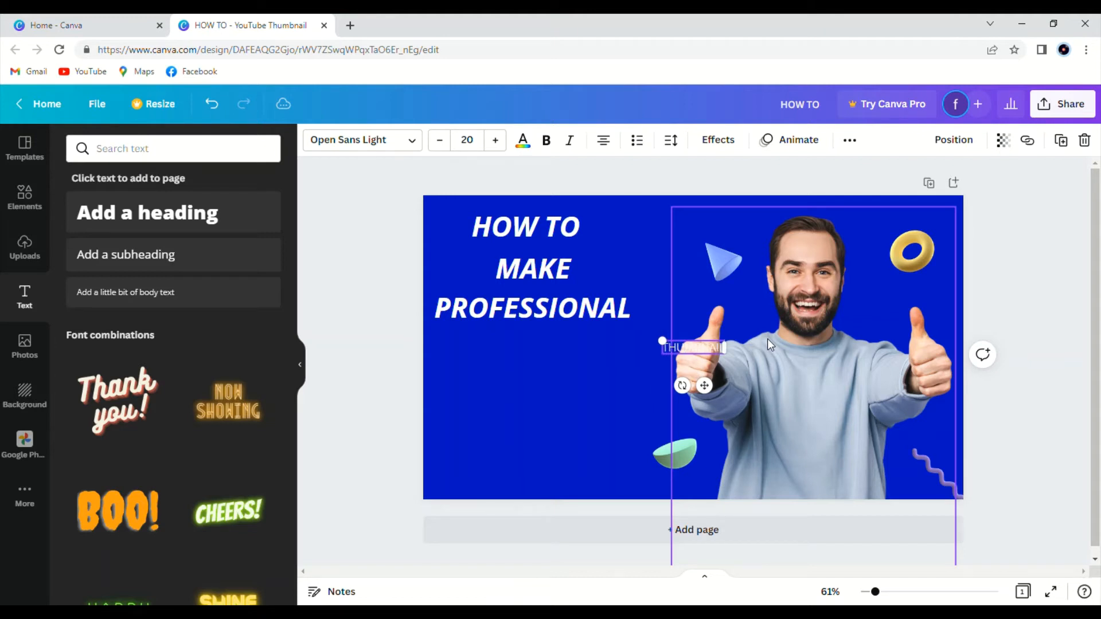
{"action": "left_click", "coordinate": [300, 364]}
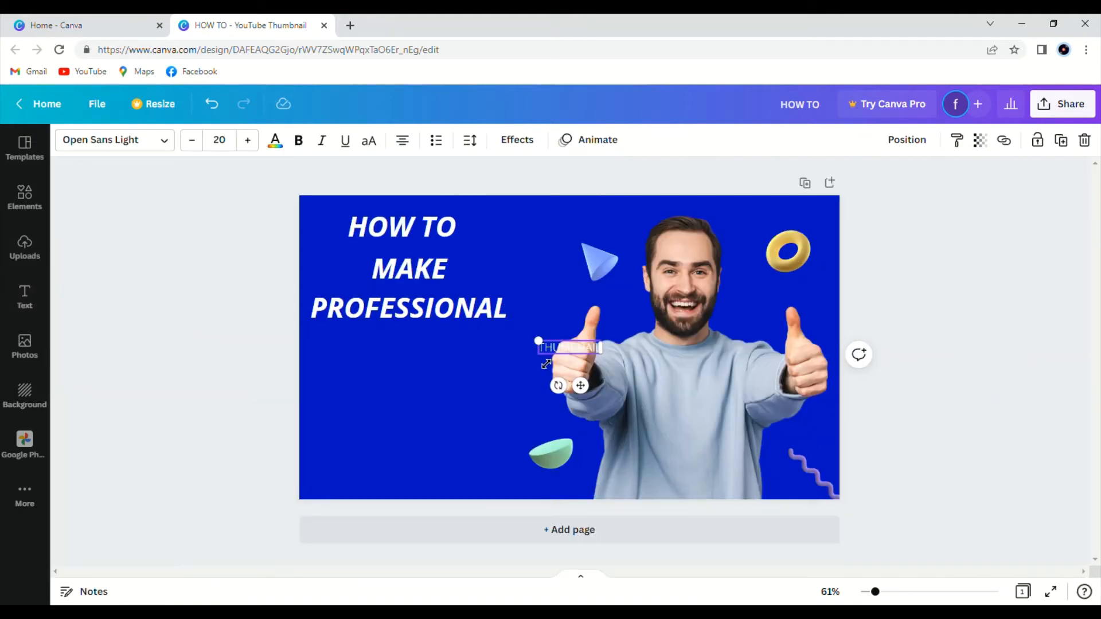
{"action": "left_click", "coordinate": [442, 392]}
{"action": "left_click_drag", "start_coordinate": [563, 347], "coordinate": [394, 367]}
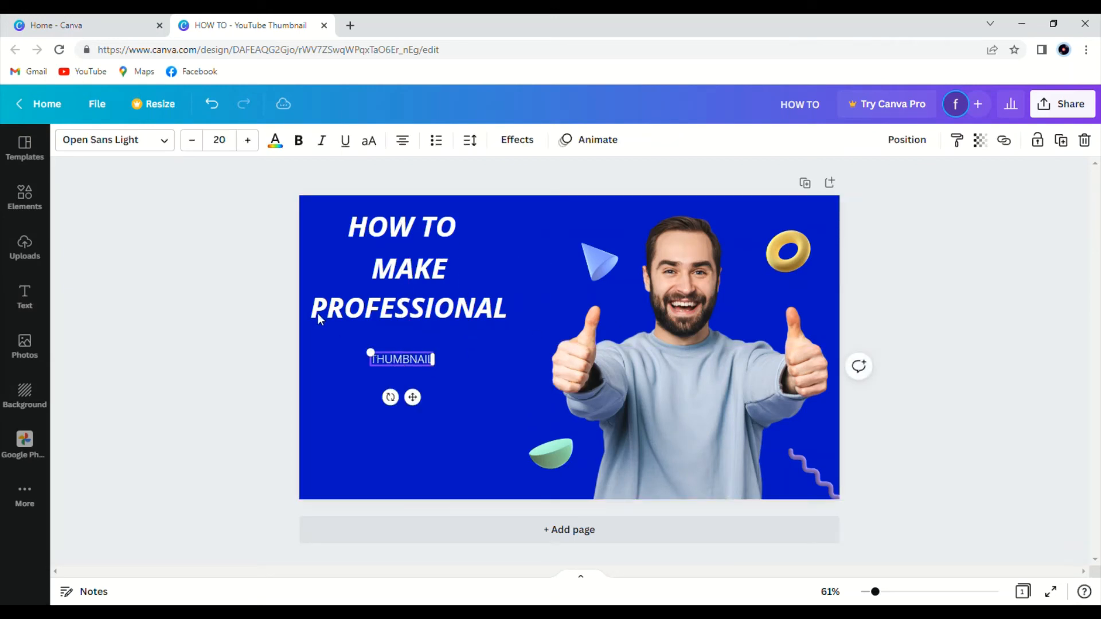
Set the THUMBNAIL text's font size to 48.
{"action": "left_click", "coordinate": [249, 141]}
{"action": "left_click", "coordinate": [250, 141]}
{"action": "left_click", "coordinate": [250, 140]}
{"action": "left_click", "coordinate": [251, 141]}
{"action": "left_click", "coordinate": [251, 141]}
{"action": "left_click", "coordinate": [252, 141]}
{"action": "left_click", "coordinate": [253, 141]}
{"action": "left_click", "coordinate": [250, 141]}
{"action": "left_click", "coordinate": [249, 141]}
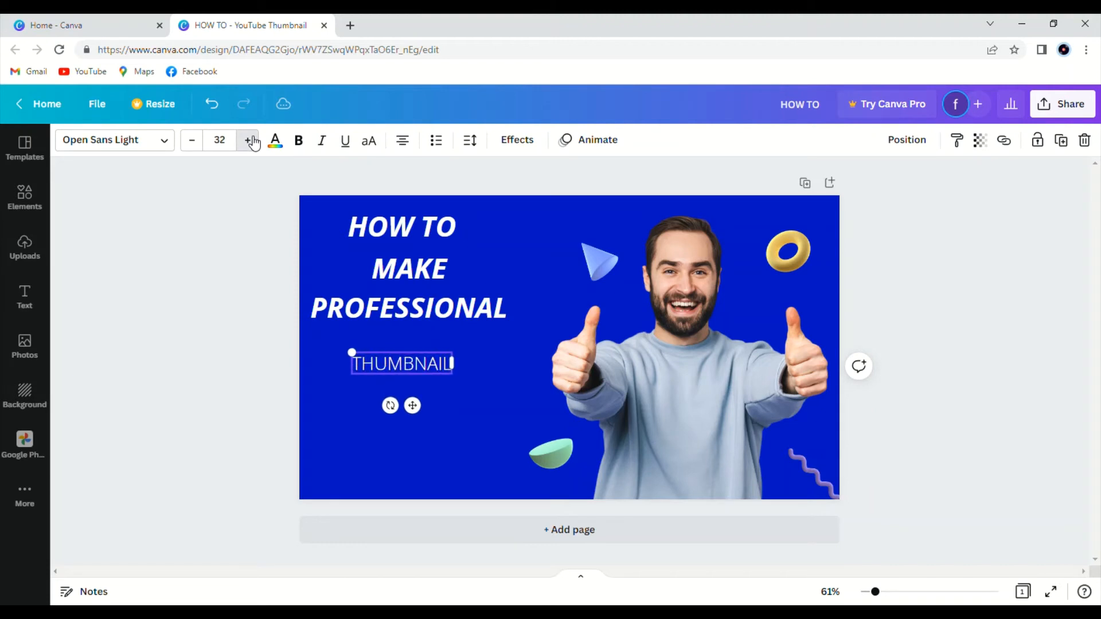
{"action": "left_click", "coordinate": [250, 140]}
{"action": "left_click", "coordinate": [250, 140]}
{"action": "left_click", "coordinate": [250, 141]}
{"action": "left_click", "coordinate": [250, 140]}
{"action": "left_click", "coordinate": [250, 141]}
{"action": "left_click", "coordinate": [250, 140]}
{"action": "left_click", "coordinate": [250, 140]}
{"action": "left_click", "coordinate": [250, 141]}
{"action": "left_click", "coordinate": [251, 141]}
{"action": "left_click", "coordinate": [250, 140]}
{"action": "left_click", "coordinate": [251, 141]}
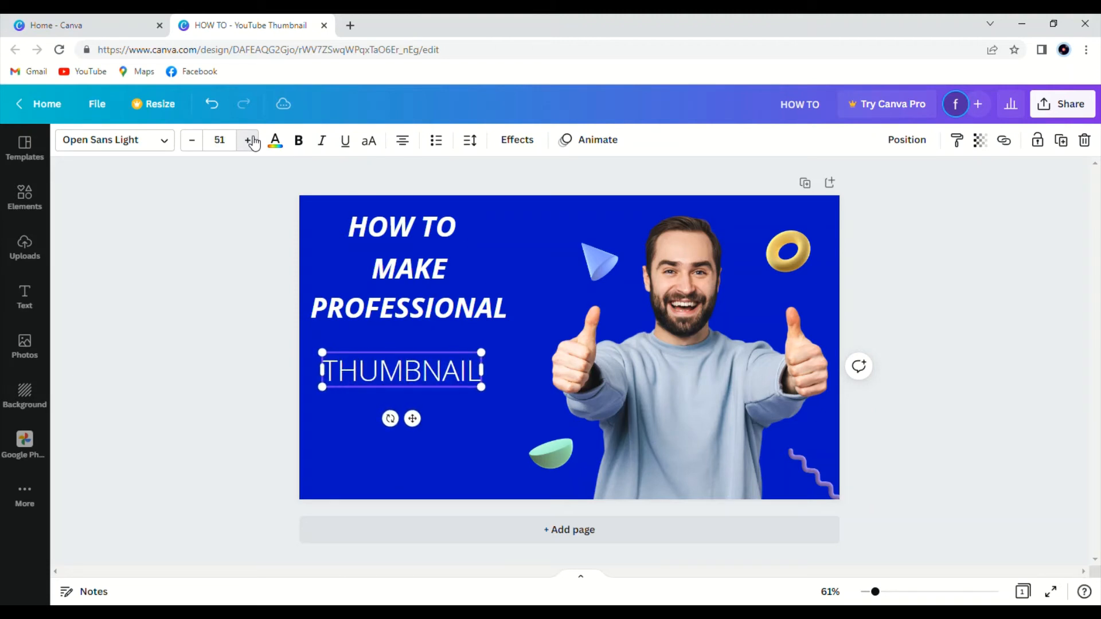
{"action": "left_click", "coordinate": [195, 141]}
{"action": "left_click", "coordinate": [195, 141]}
{"action": "left_click", "coordinate": [195, 141]}
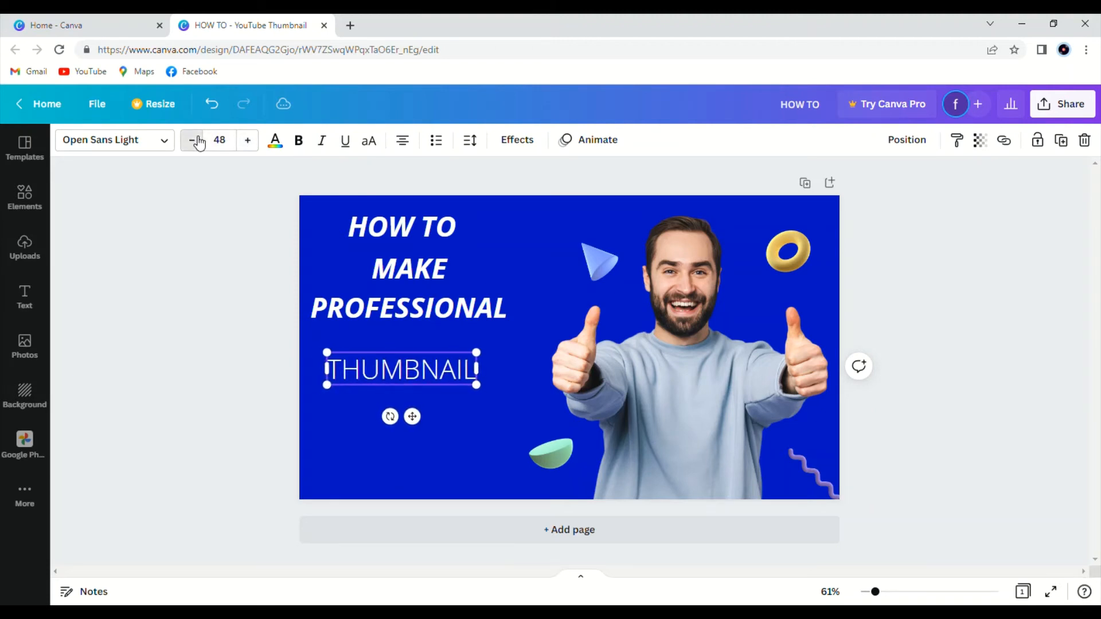
Set the THUMBNAIL text's font size to 50.
{"action": "left_click", "coordinate": [197, 142]}
{"action": "left_click", "coordinate": [197, 142]}
{"action": "left_click", "coordinate": [197, 142]}
{"action": "left_click", "coordinate": [197, 141]}
{"action": "left_click", "coordinate": [197, 142]}
{"action": "left_click", "coordinate": [197, 141]}
{"action": "left_click", "coordinate": [247, 142]}
{"action": "left_click", "coordinate": [247, 142]}
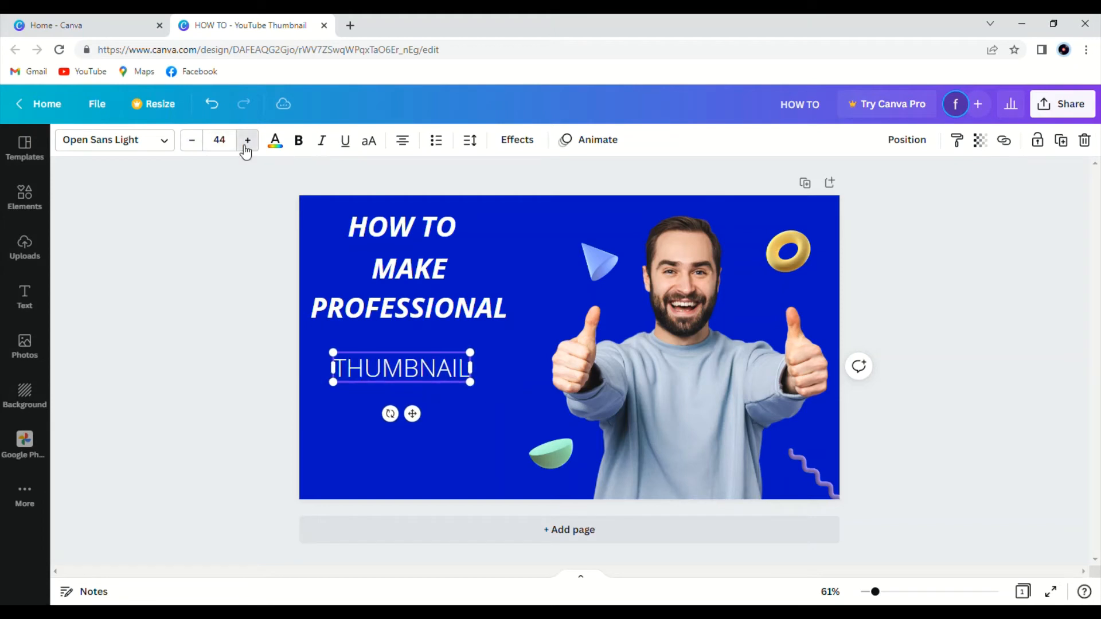
{"action": "left_click", "coordinate": [247, 142]}
{"action": "left_click", "coordinate": [247, 142]}
{"action": "left_click", "coordinate": [247, 142]}
{"action": "left_click", "coordinate": [247, 142]}
{"action": "left_click", "coordinate": [247, 142]}
{"action": "left_click", "coordinate": [247, 142]}
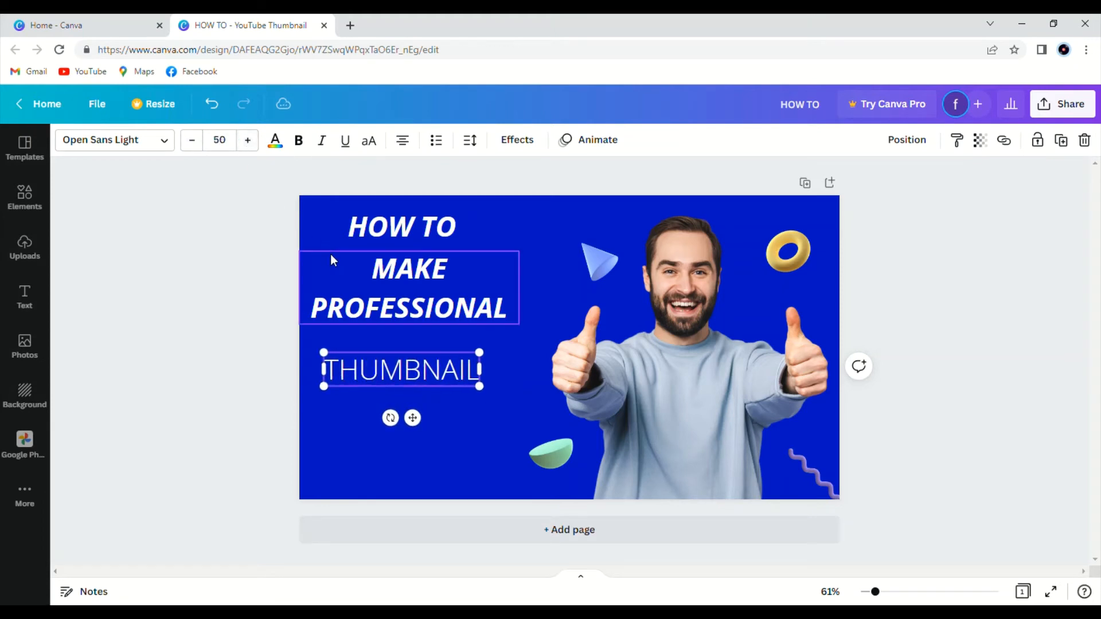
Make the THUMBNAIL text bold and italic and move it slightly up under MAKE PROFESSIONAL.
{"action": "left_click", "coordinate": [299, 143]}
{"action": "left_click", "coordinate": [319, 148]}
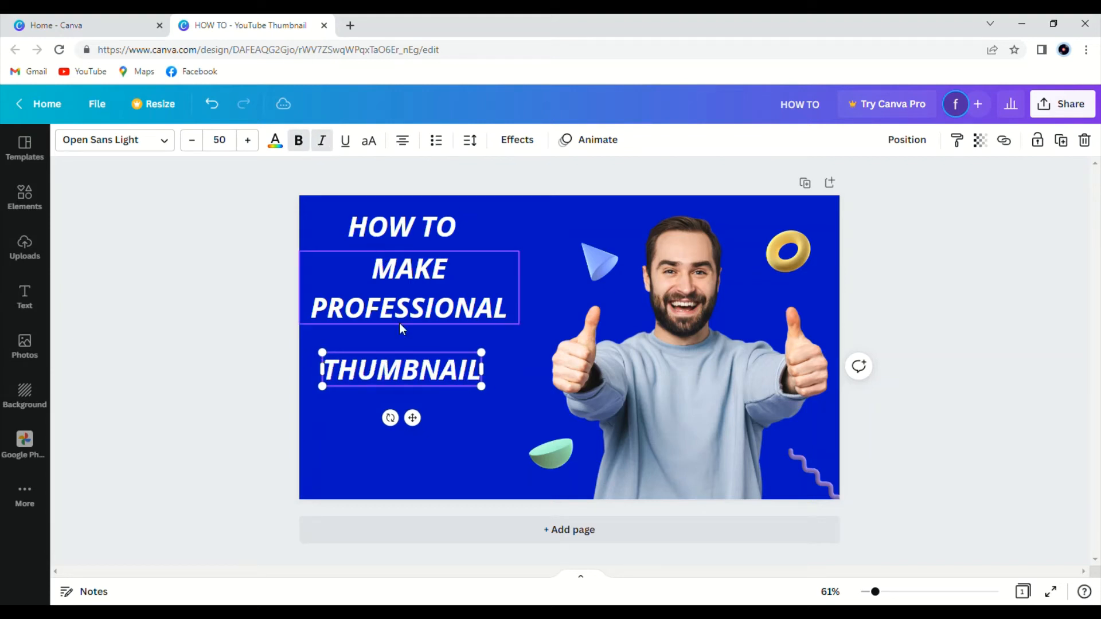
{"action": "left_click_drag", "start_coordinate": [408, 362], "coordinate": [417, 350]}
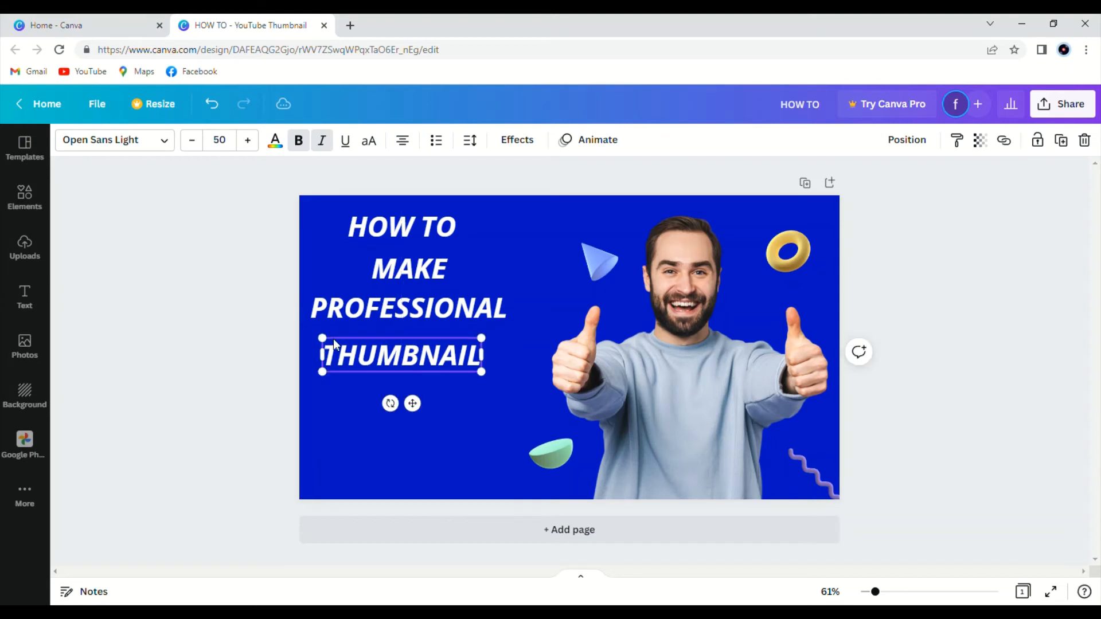
{"action": "left_click", "coordinate": [243, 317]}
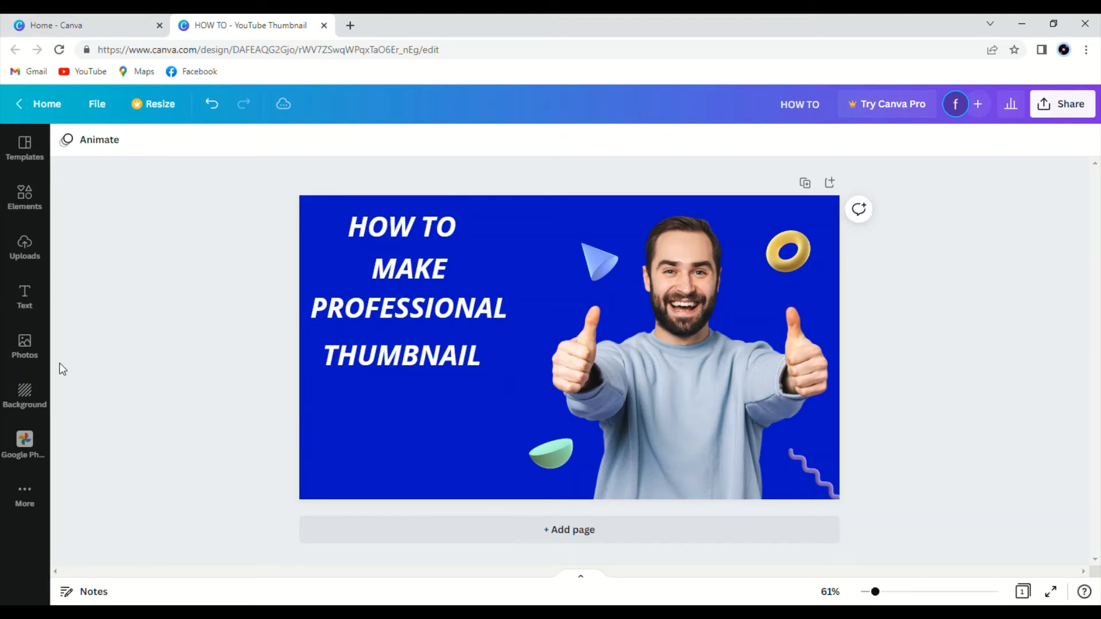
Add a body text box reading FOR YOUR and place it below the THUMBNAIL text.
{"action": "left_click", "coordinate": [27, 317]}
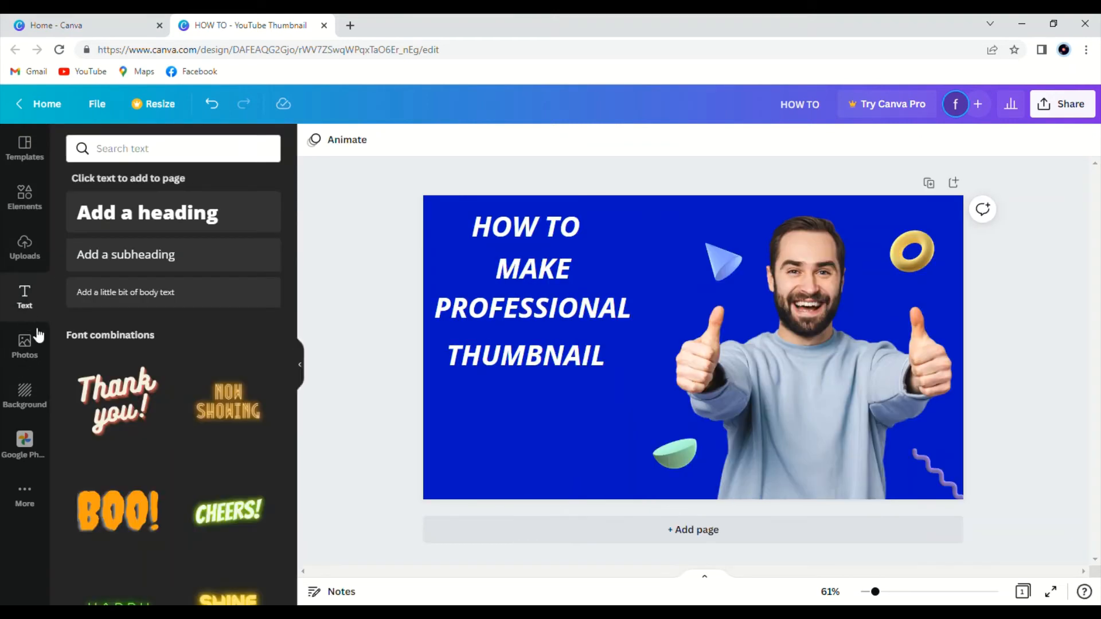
{"action": "left_click", "coordinate": [140, 306]}
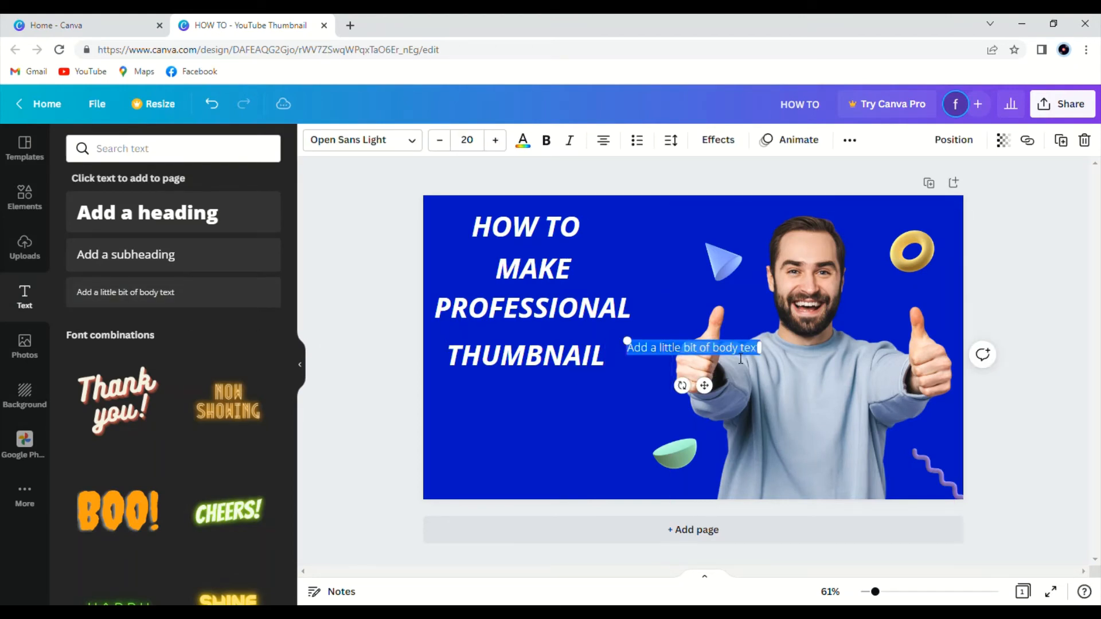
{"action": "key", "text": "BackSpace"}
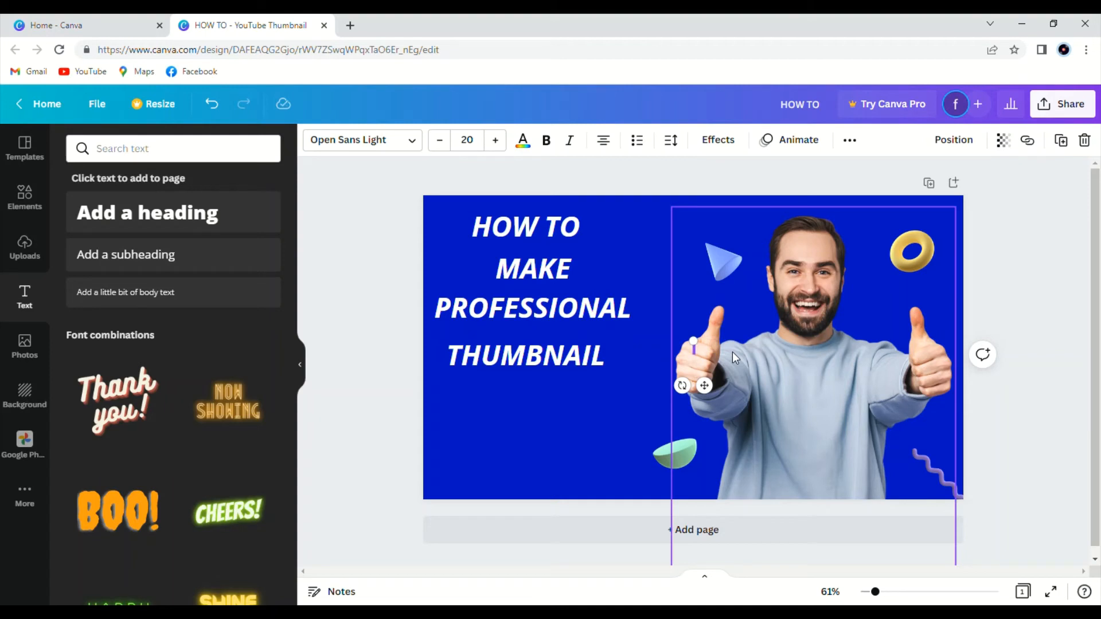
{"action": "type", "text": "FOR YOUR"}
{"action": "left_click", "coordinate": [617, 356]}
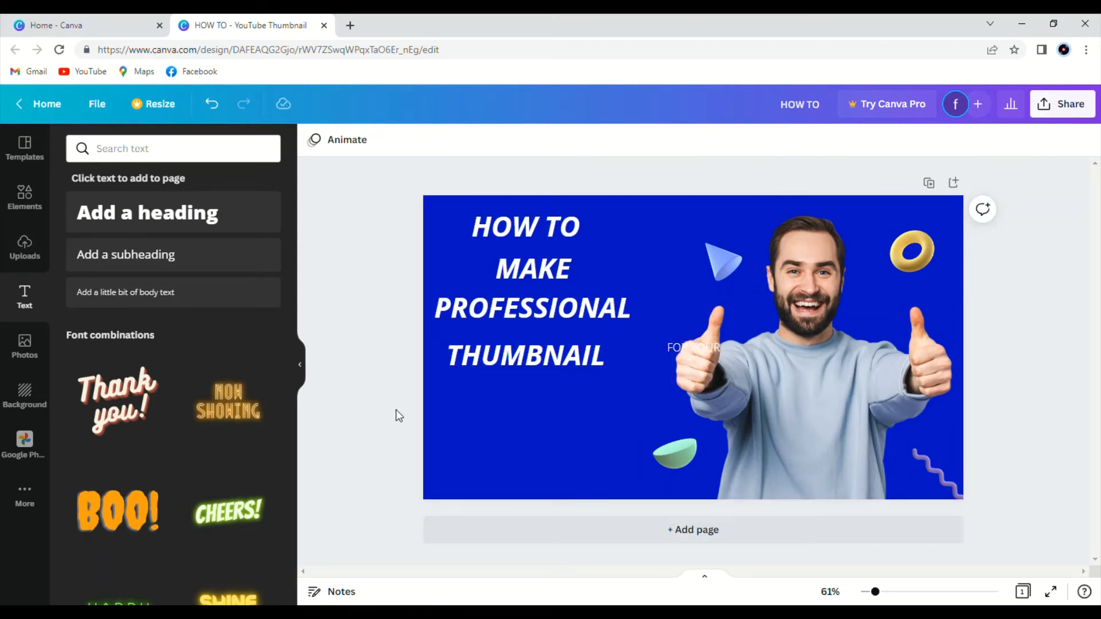
{"action": "left_click", "coordinate": [297, 347]}
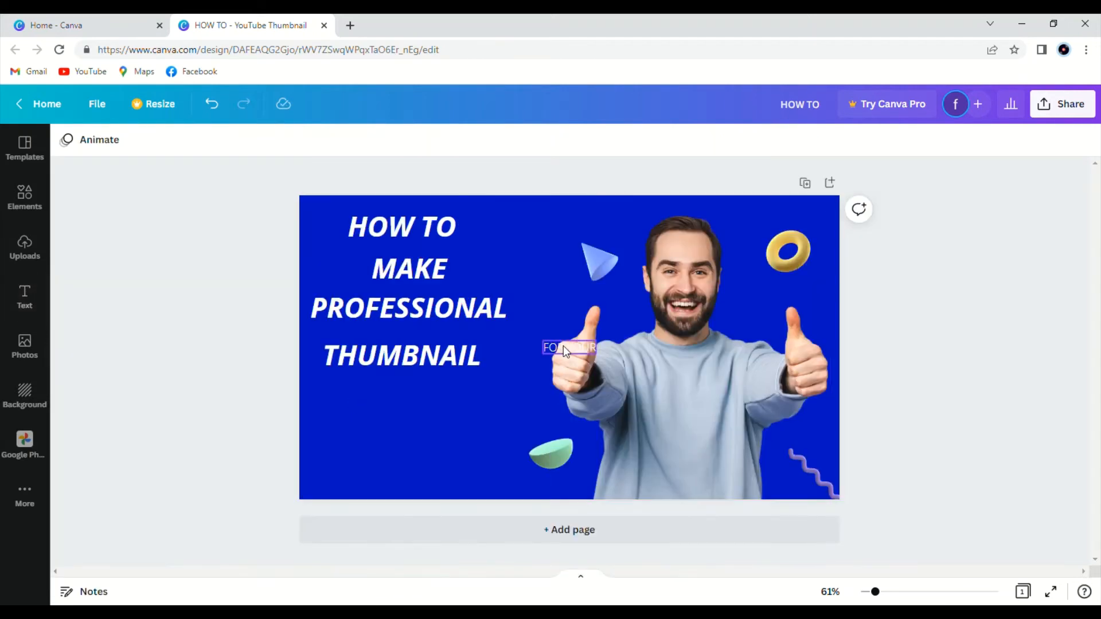
{"action": "left_click_drag", "start_coordinate": [563, 346], "coordinate": [400, 410]}
Make the FOR YOUR text bold and italic with a font size of 50, nudging it into line.
{"action": "left_click", "coordinate": [298, 141]}
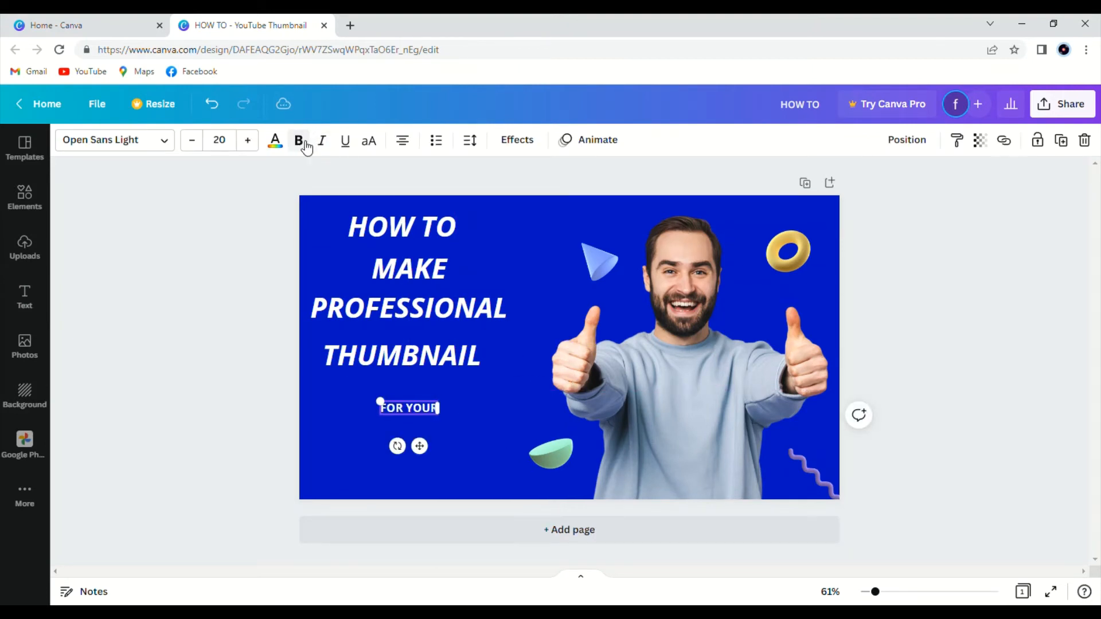
{"action": "left_click", "coordinate": [321, 148]}
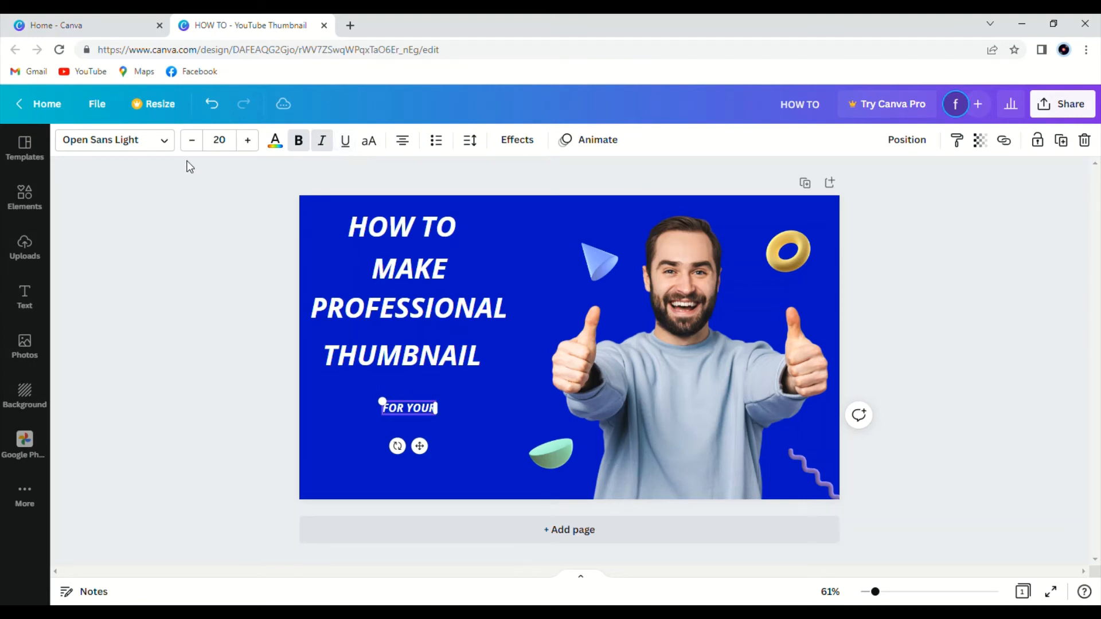
{"action": "left_click", "coordinate": [256, 147]}
{"action": "left_click_drag", "start_coordinate": [258, 147], "coordinate": [256, 147]}
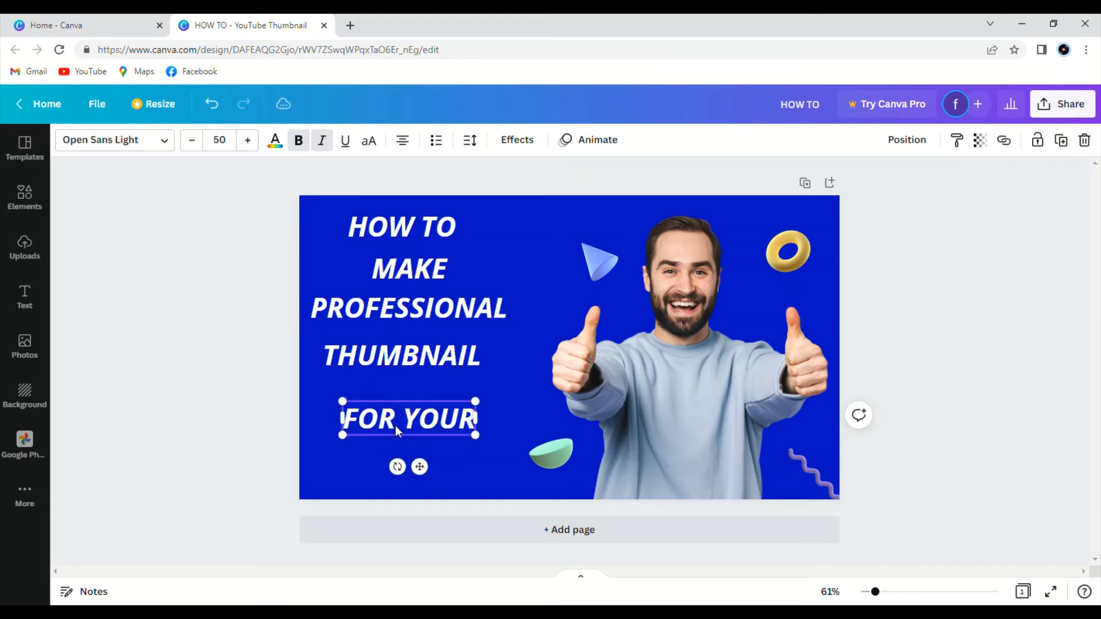
{"action": "left_click_drag", "start_coordinate": [394, 425], "coordinate": [398, 417]}
{"action": "left_click", "coordinate": [284, 364]}
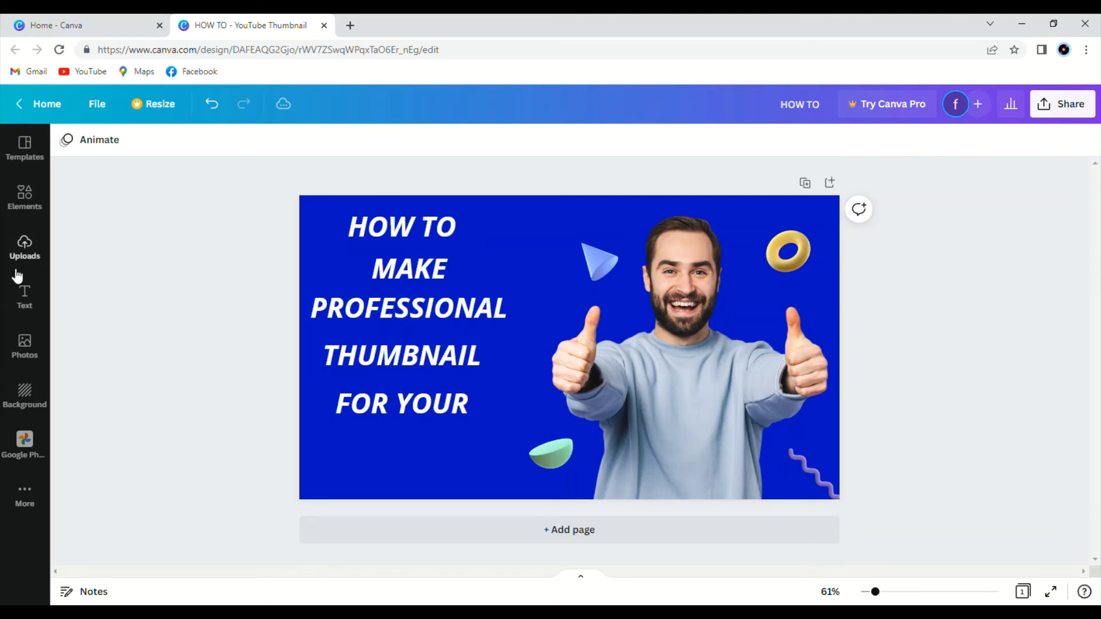
Add a body text box reading YOUTUBE VIDEOS and place it below the FOR YOUR text.
{"action": "left_click", "coordinate": [25, 295]}
{"action": "left_click", "coordinate": [112, 303]}
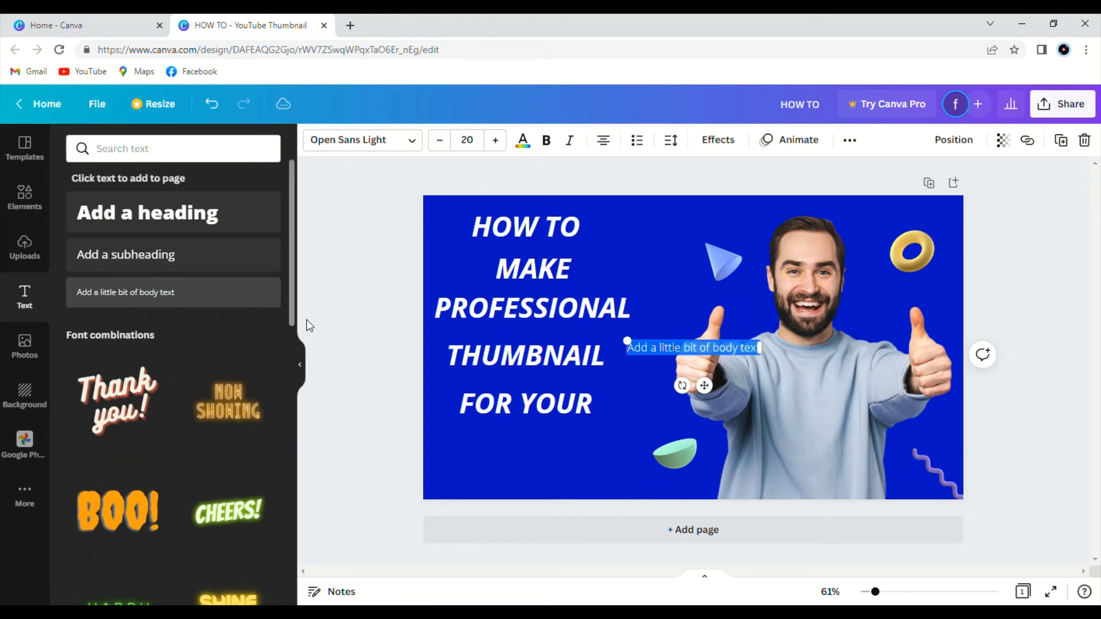
{"action": "key", "text": "BackSpace"}
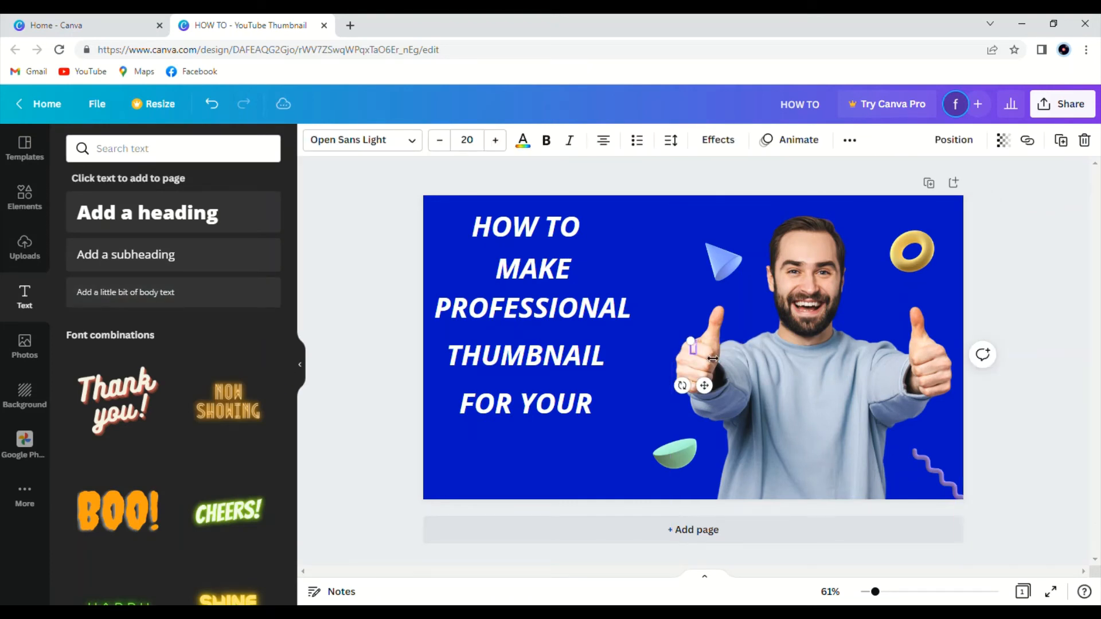
{"action": "type", "text": "YOUTUBE V"}
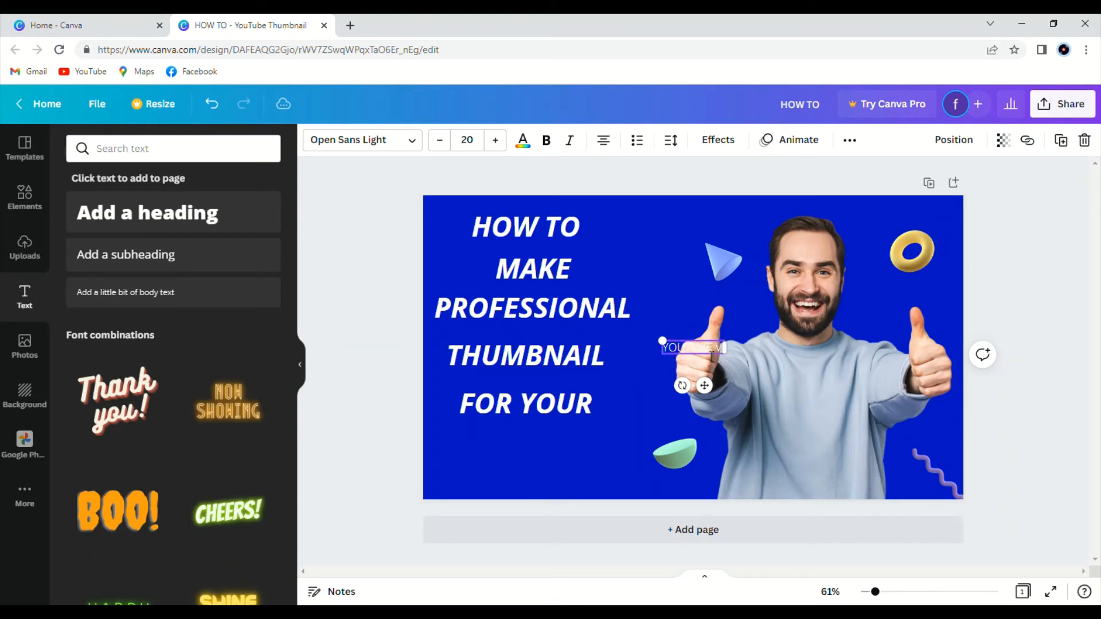
{"action": "type", "text": "IDEO!"}
{"action": "right_click", "coordinate": [636, 315]}
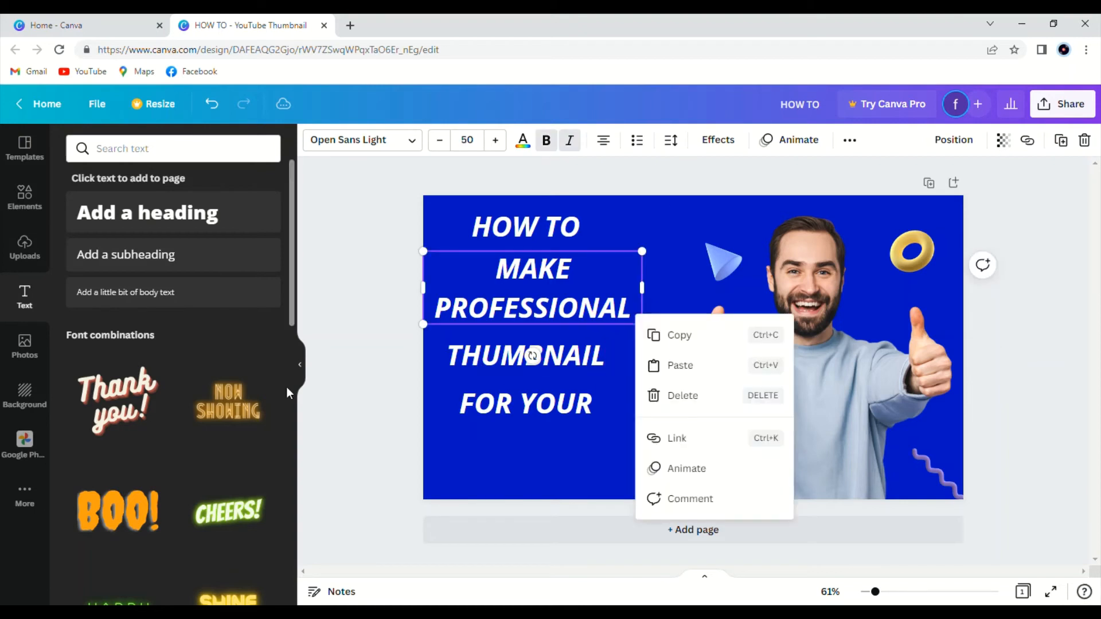
{"action": "left_click", "coordinate": [302, 362]}
{"action": "left_click", "coordinate": [332, 357]}
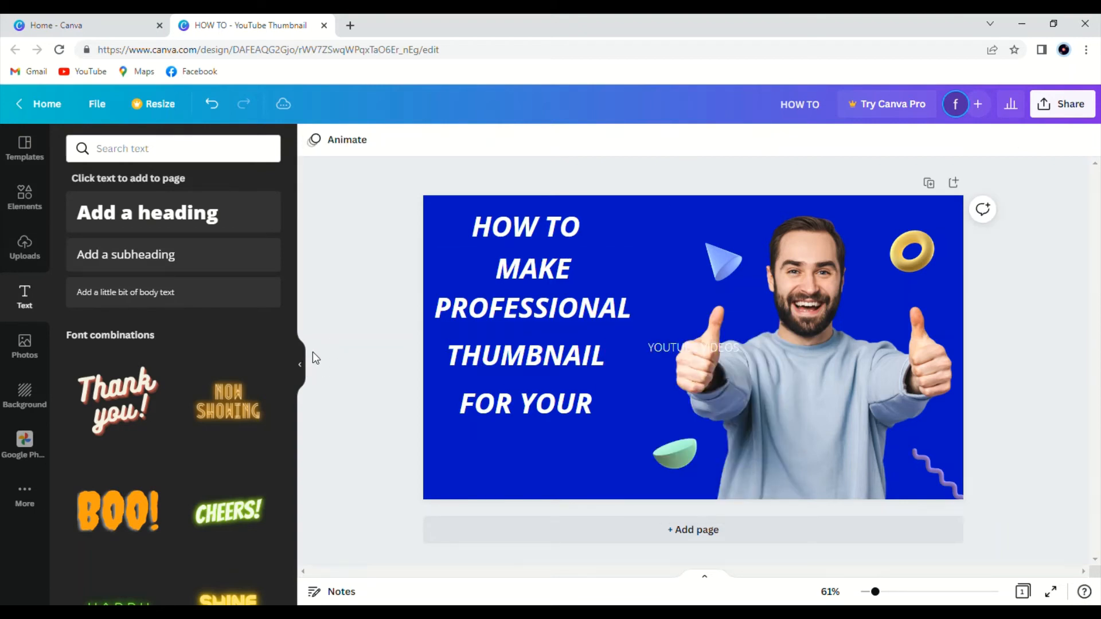
{"action": "left_click", "coordinate": [448, 281]}
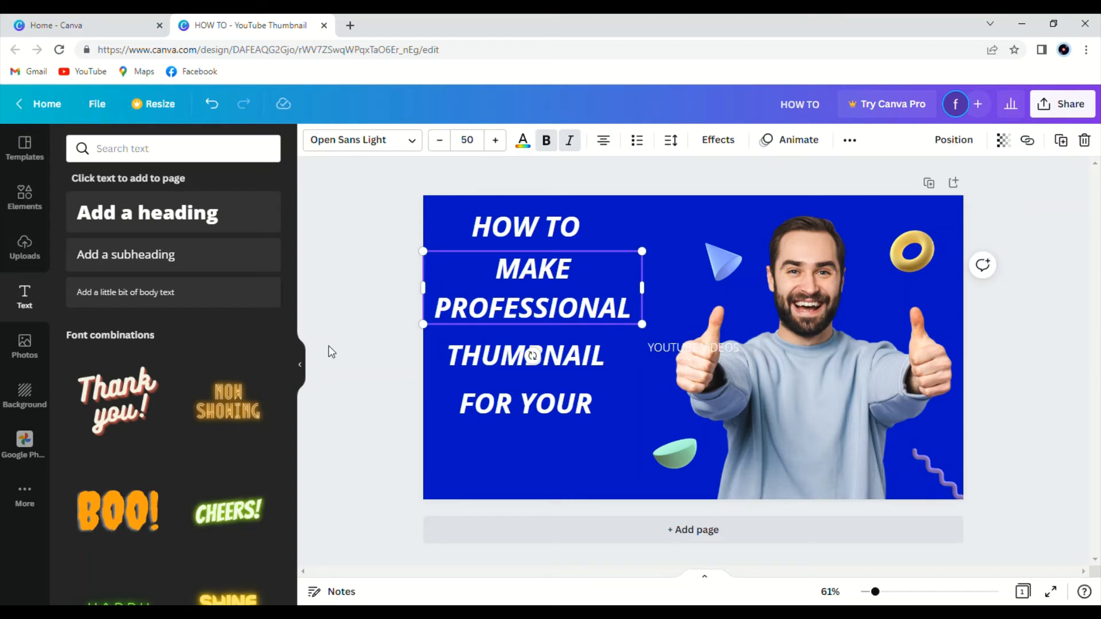
{"action": "left_click", "coordinate": [342, 318]}
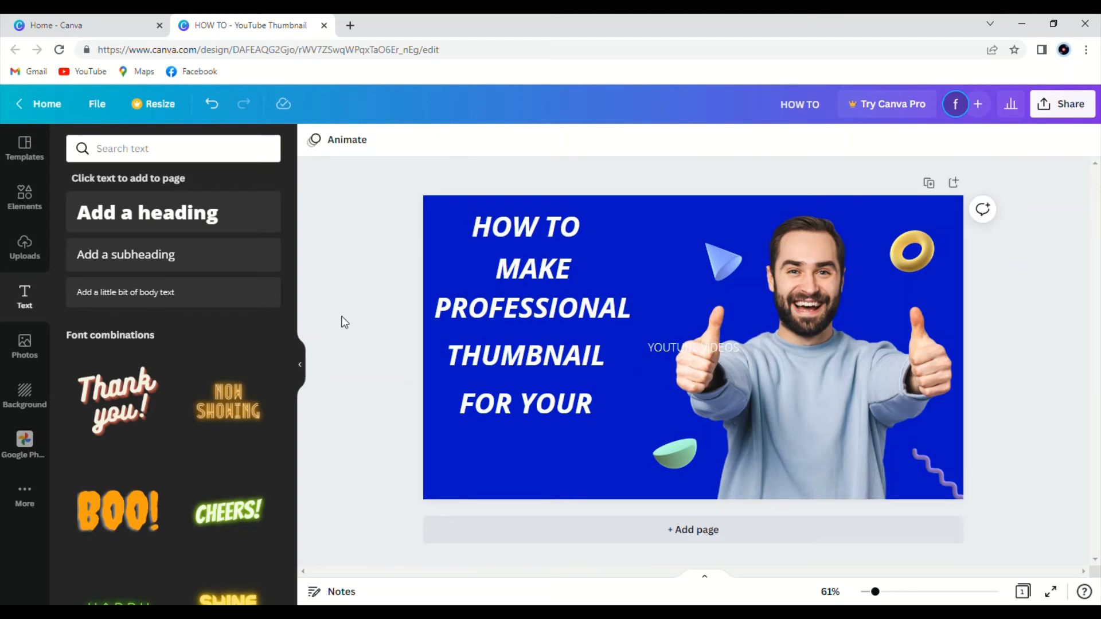
{"action": "left_click", "coordinate": [305, 361]}
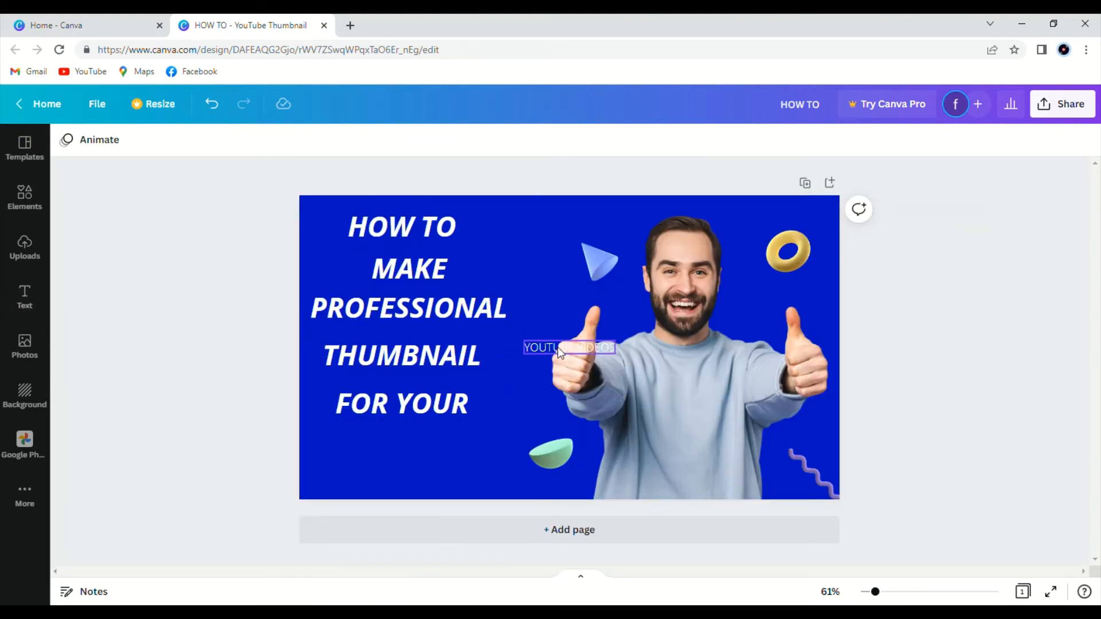
{"action": "left_click_drag", "start_coordinate": [557, 346], "coordinate": [395, 466]}
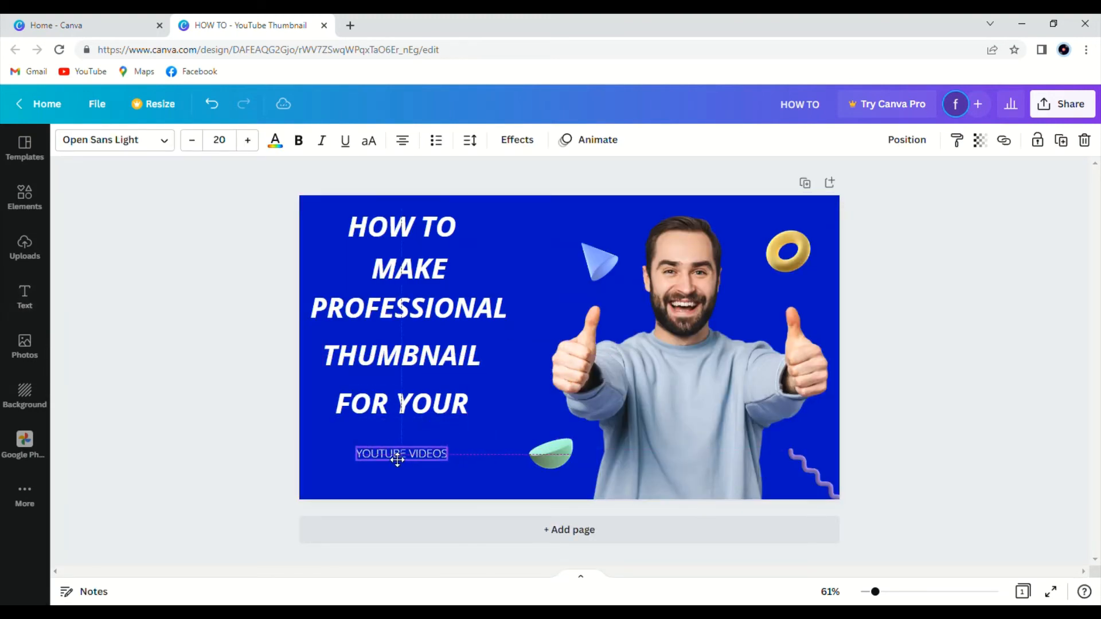
Set the YOUTUBE VIDEOS text's font size to 47 and move it up just under FOR YOUR.
{"action": "left_click", "coordinate": [249, 142]}
{"action": "left_click", "coordinate": [249, 143]}
{"action": "left_click", "coordinate": [249, 142]}
{"action": "left_click", "coordinate": [249, 142]}
{"action": "left_click_drag", "start_coordinate": [251, 148], "coordinate": [251, 148]}
{"action": "left_click", "coordinate": [249, 141]}
{"action": "left_click", "coordinate": [249, 141]}
{"action": "left_click", "coordinate": [249, 141]}
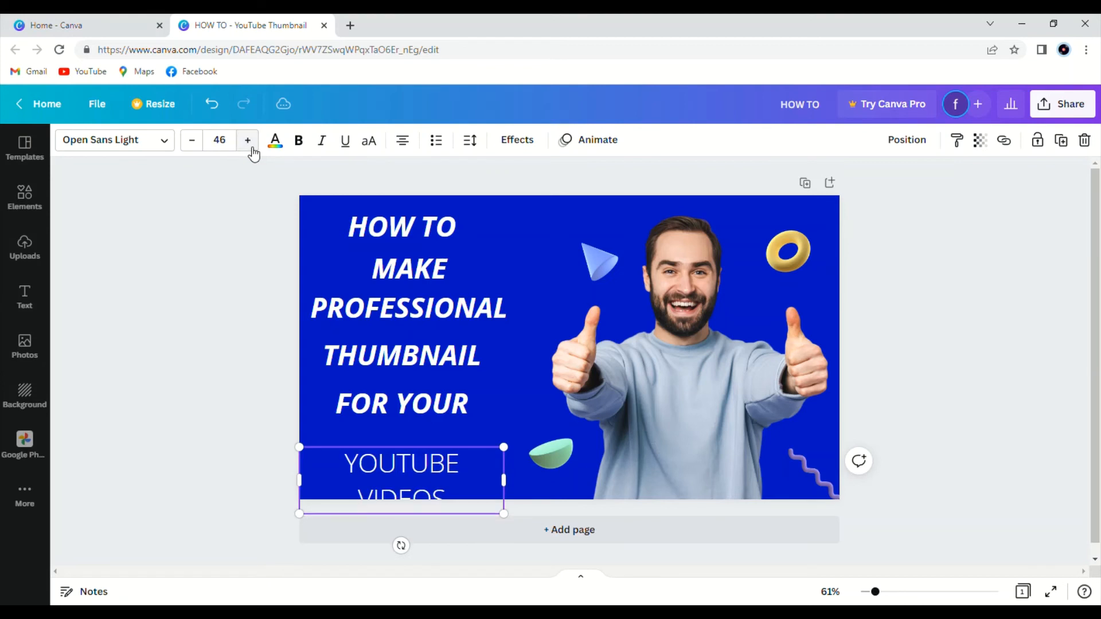
{"action": "left_click", "coordinate": [249, 141]}
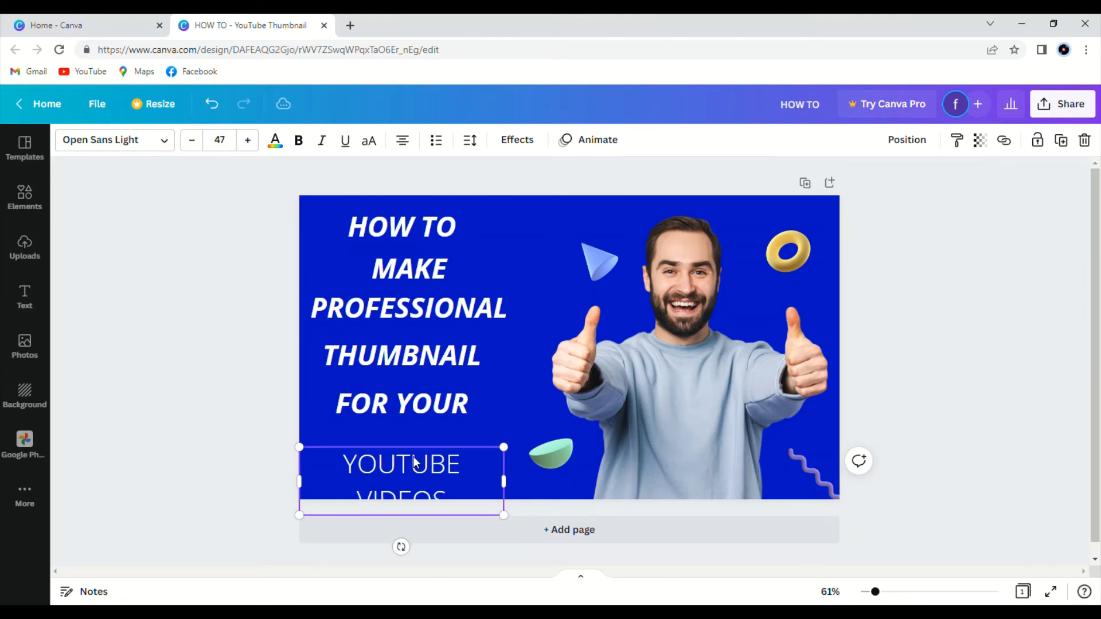
{"action": "left_click_drag", "start_coordinate": [419, 470], "coordinate": [424, 448]}
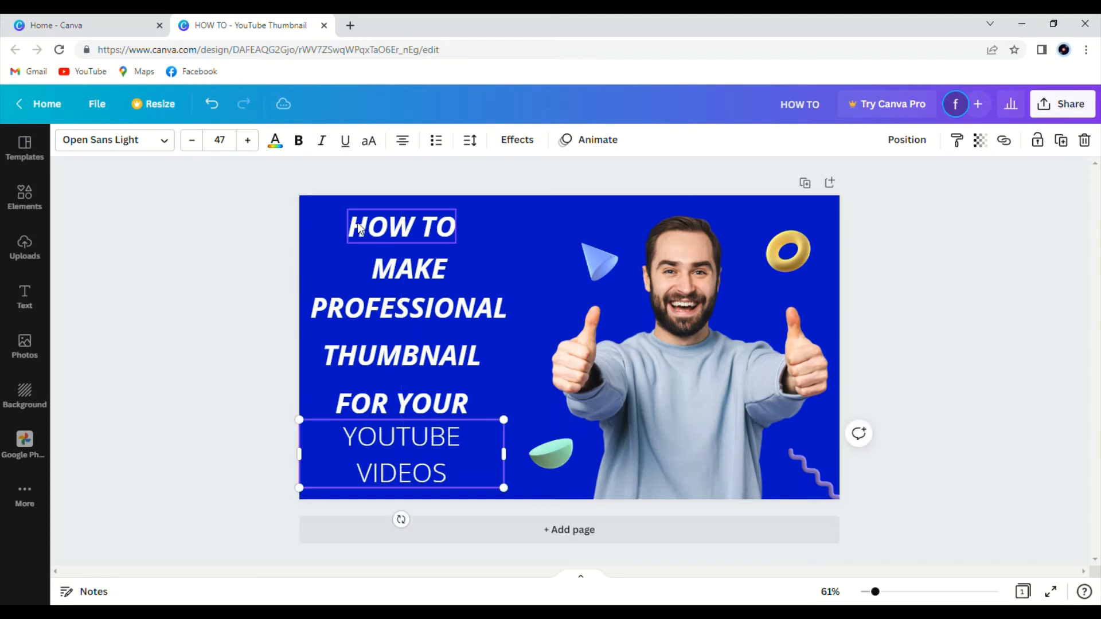
Make the YOUTUBE VIDEOS text bold and italic and shift it slightly right.
{"action": "left_click", "coordinate": [301, 141]}
{"action": "left_click", "coordinate": [322, 141]}
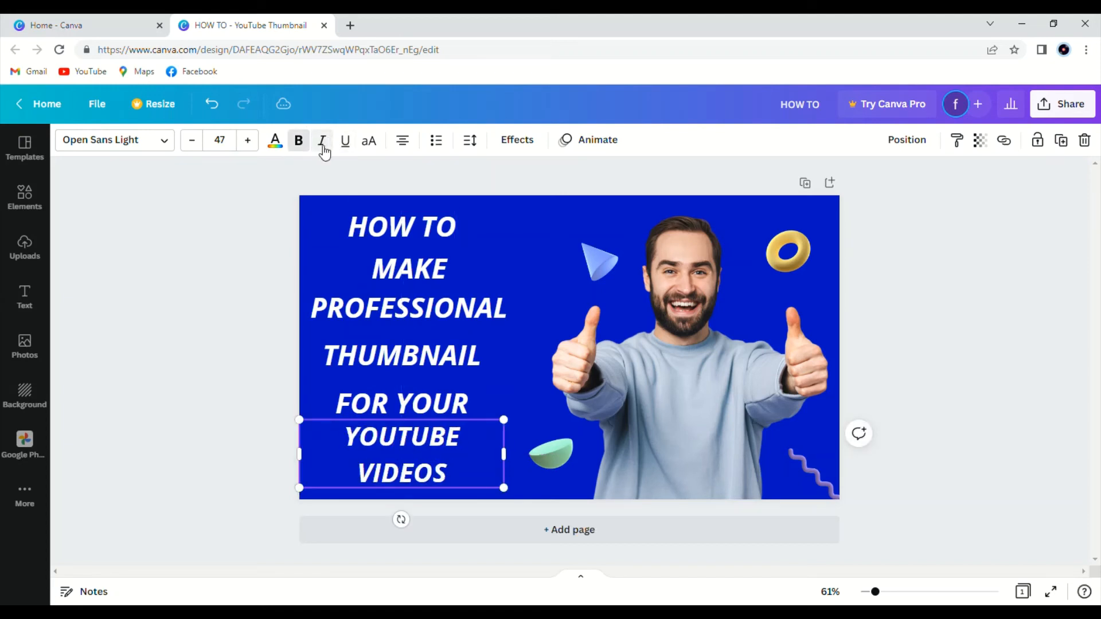
{"action": "left_click", "coordinate": [181, 350]}
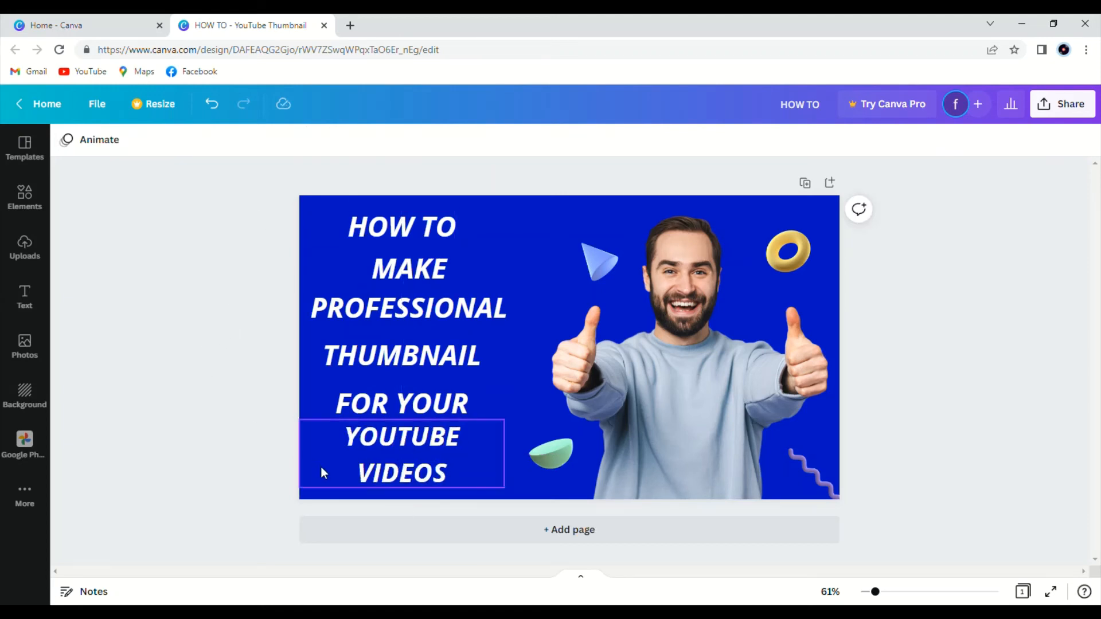
{"action": "mouse_move", "coordinate": [382, 467]}
{"action": "left_mouse_down"}
{"action": "mouse_move", "coordinate": [405, 471]}
{"action": "mouse_move", "coordinate": [392, 471]}
{"action": "left_mouse_up"}
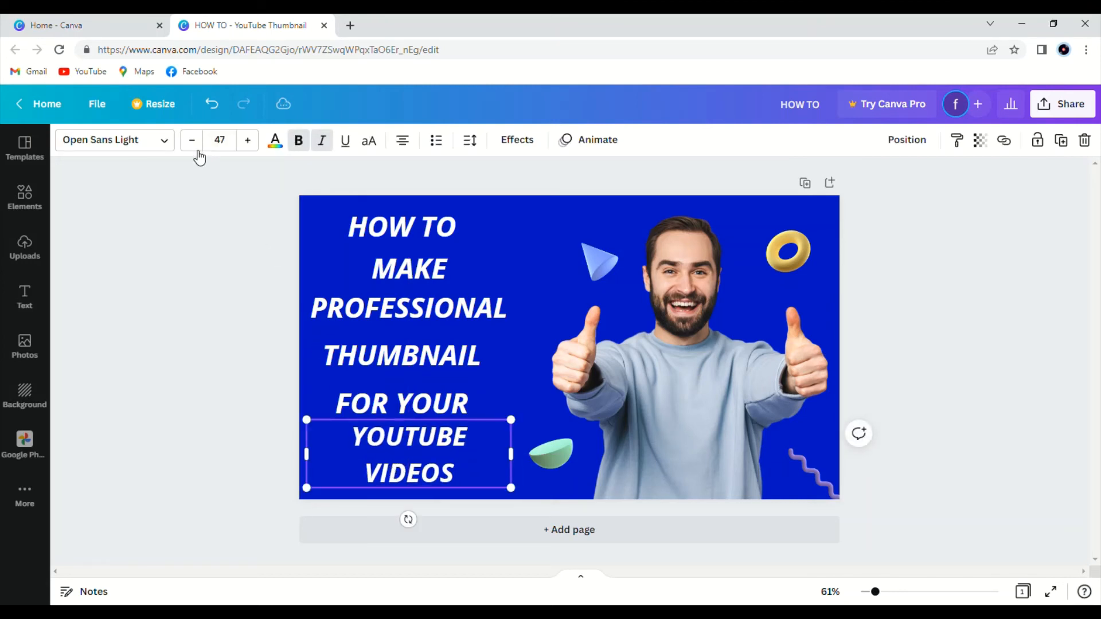
Reduce the YOUTUBE VIDEOS text to font size 43 so it fits one line, and move it slightly down.
{"action": "left_click", "coordinate": [197, 148]}
{"action": "left_click", "coordinate": [197, 145]}
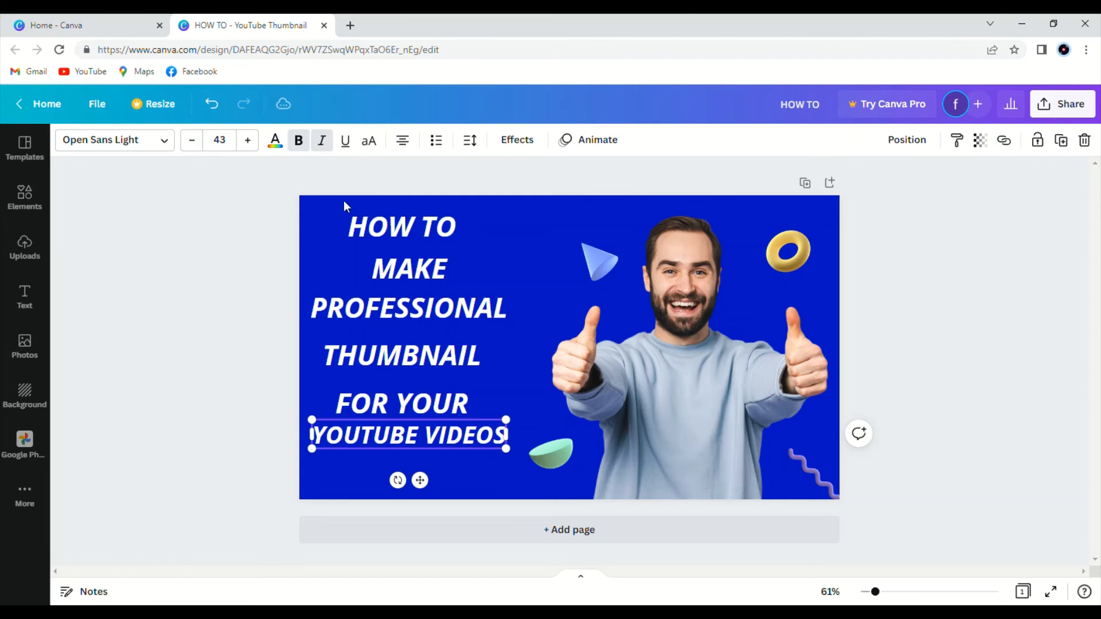
{"action": "left_click_drag", "start_coordinate": [435, 437], "coordinate": [446, 457]}
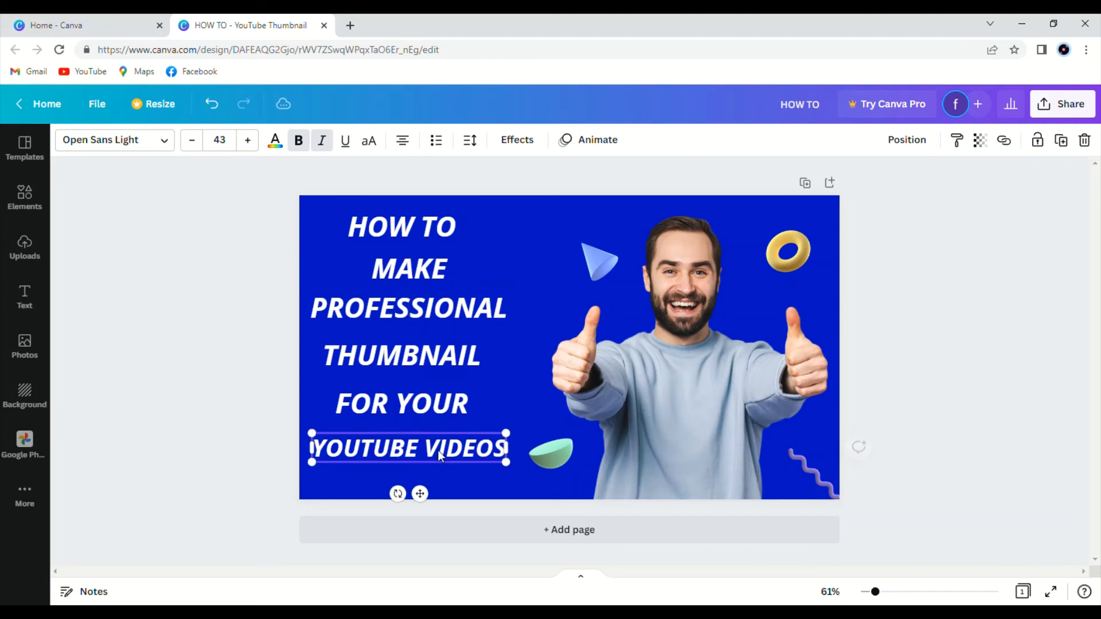
{"action": "left_click", "coordinate": [503, 394]}
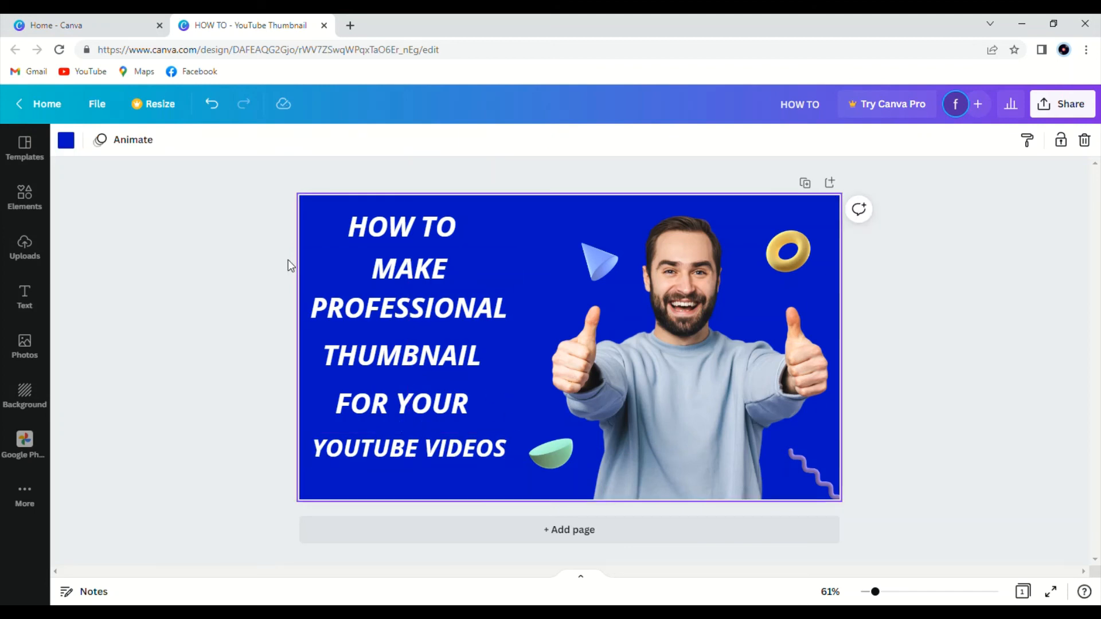
{"action": "left_click", "coordinate": [123, 139]}
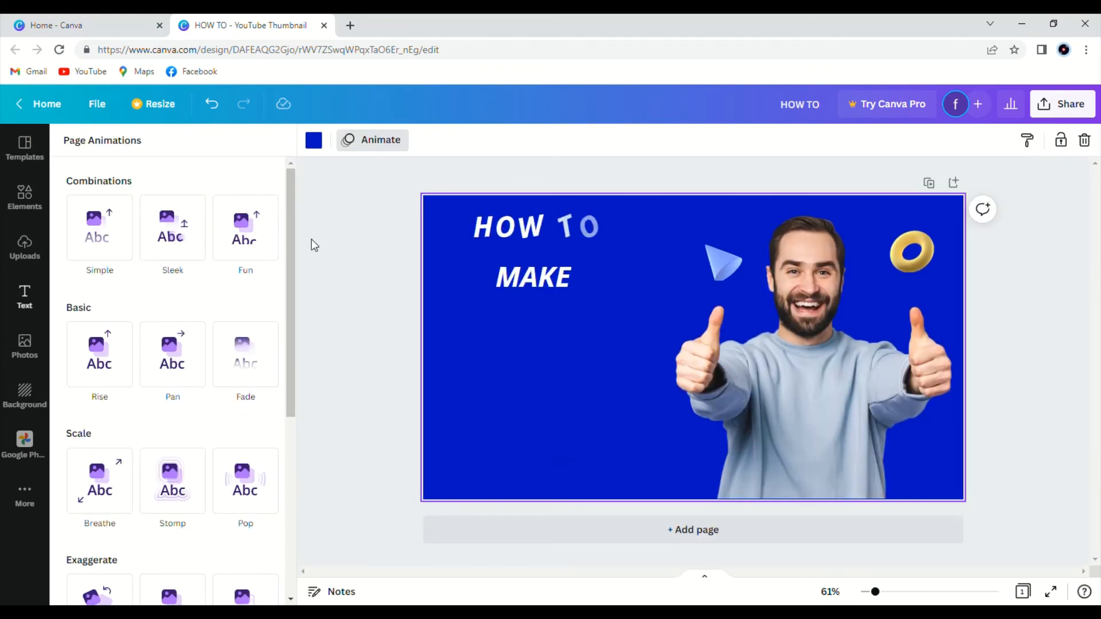
{"action": "left_click", "coordinate": [311, 239]}
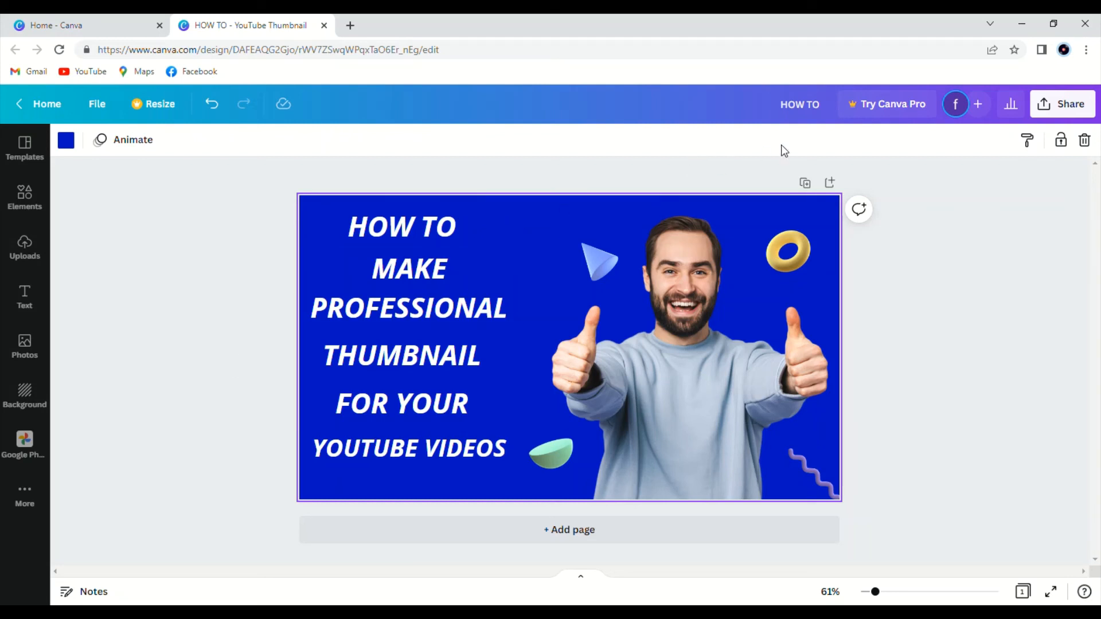
{"action": "left_click", "coordinate": [725, 179]}
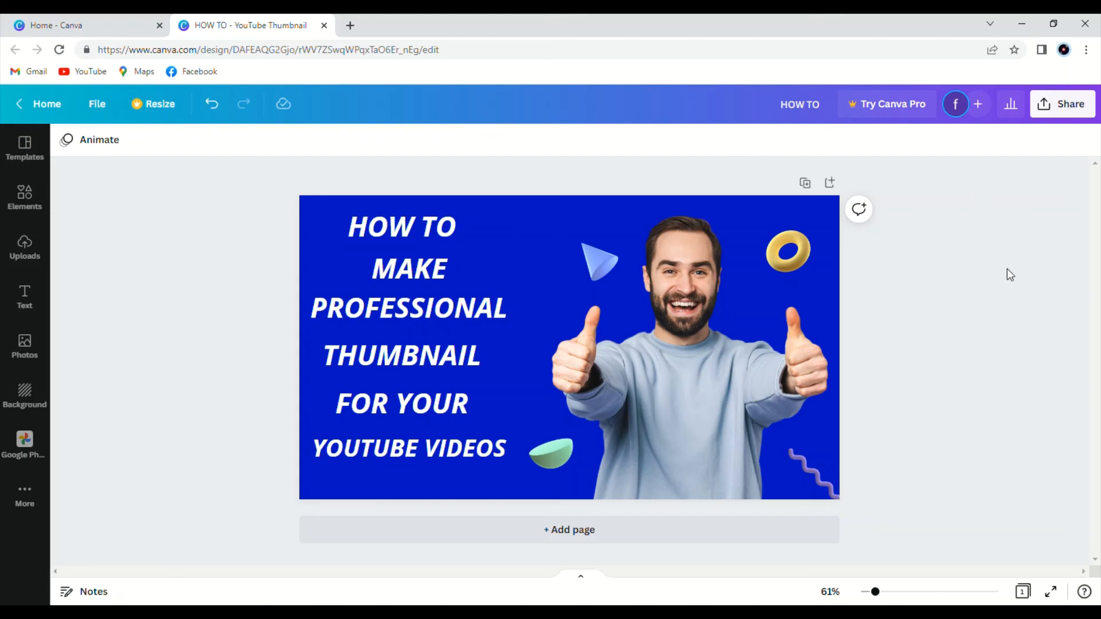
{"action": "left_click", "coordinate": [930, 528]}
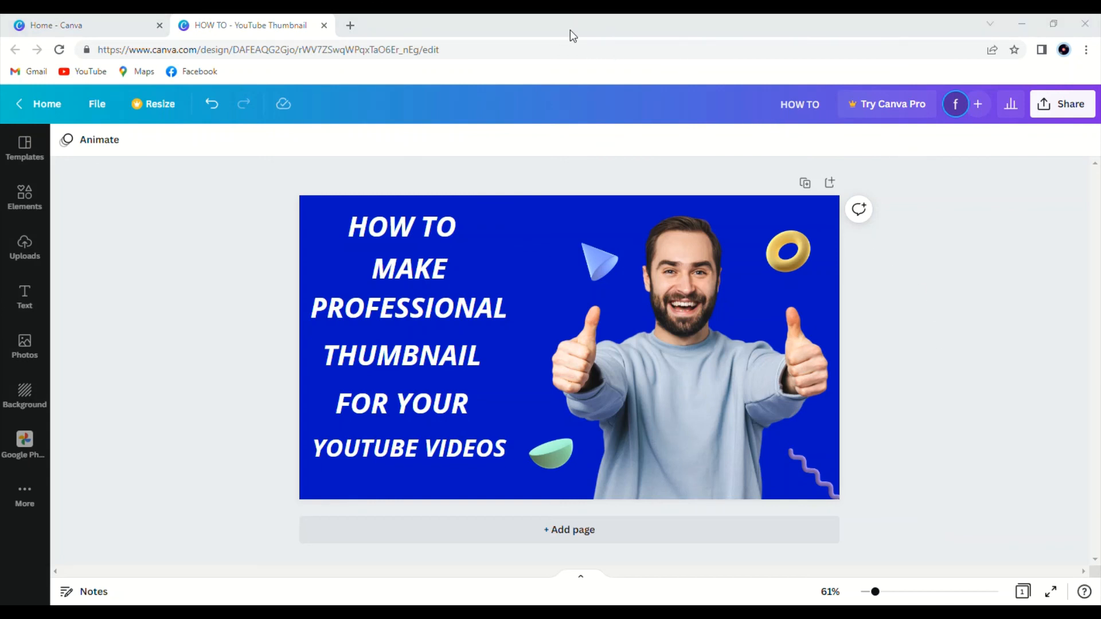
{"action": "left_click", "coordinate": [587, 30]}
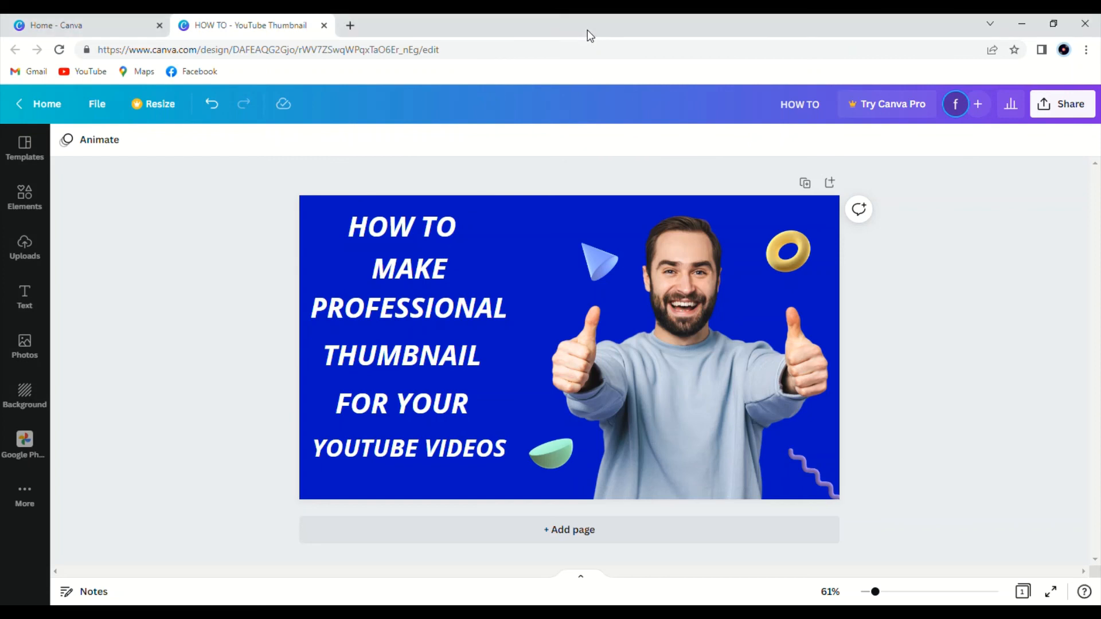